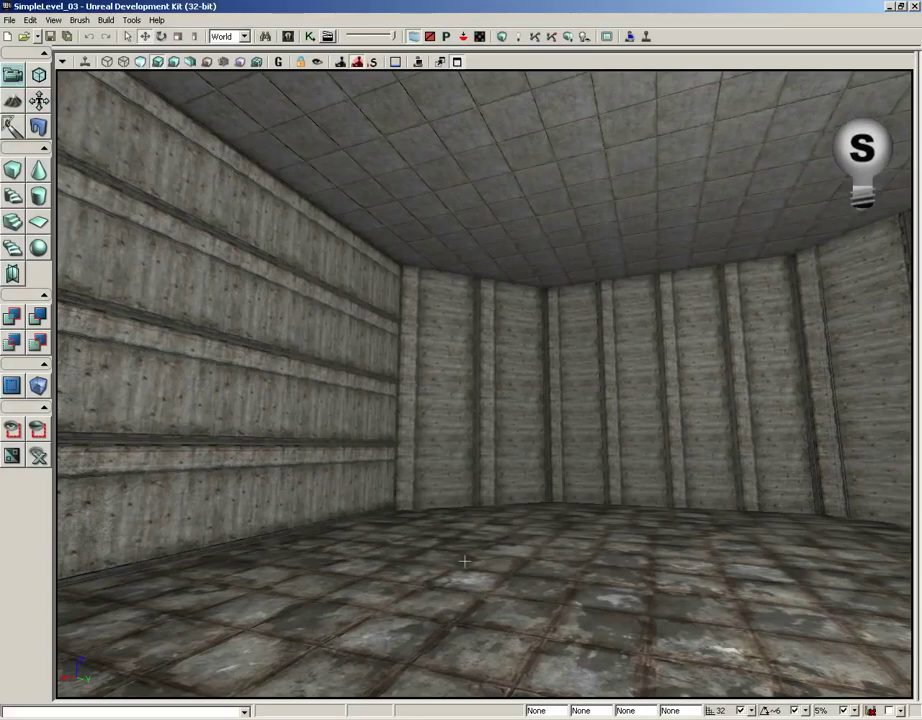
Select the concrete side wall of the room and extend the surface selection to all adjacent walls.
left_click_drag(465, 561, 609, 525)
right_click_drag(465, 561, 464, 530)
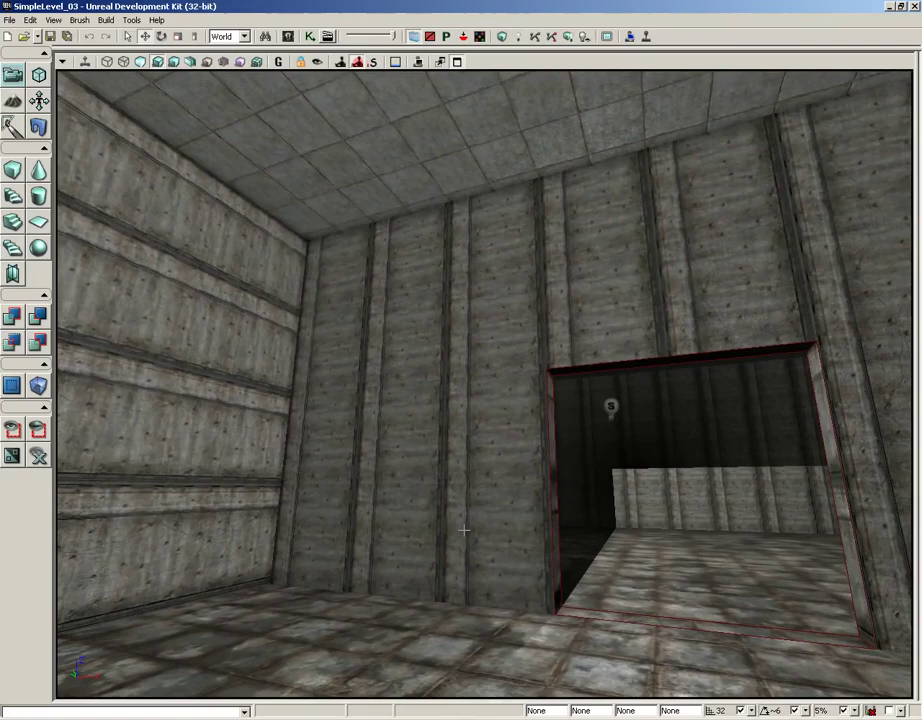
right_click_drag(397, 451, 560, 425)
left_click(413, 365)
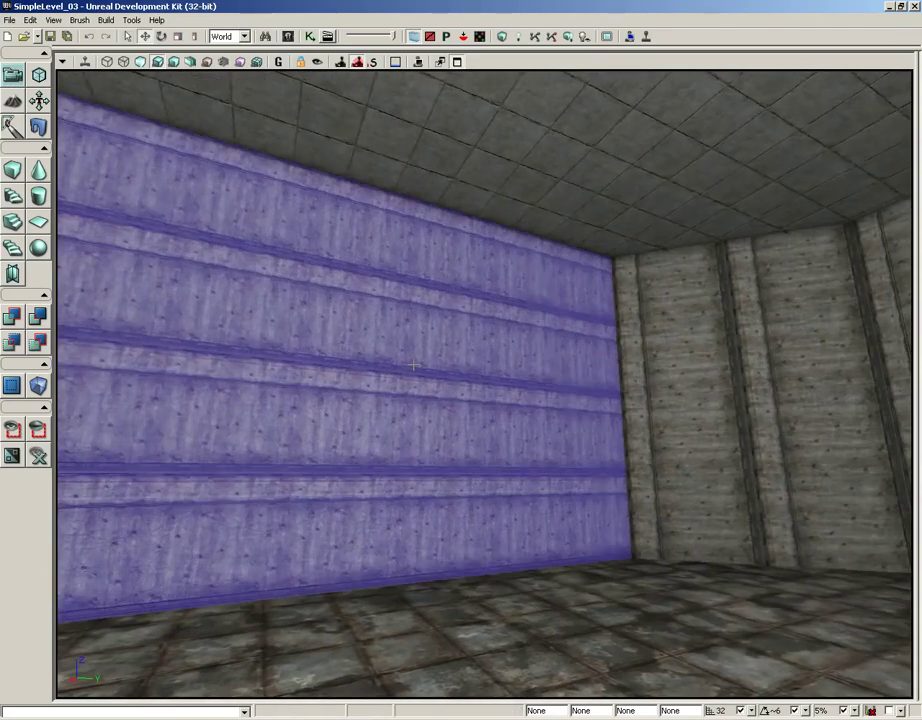
right_click(310, 302)
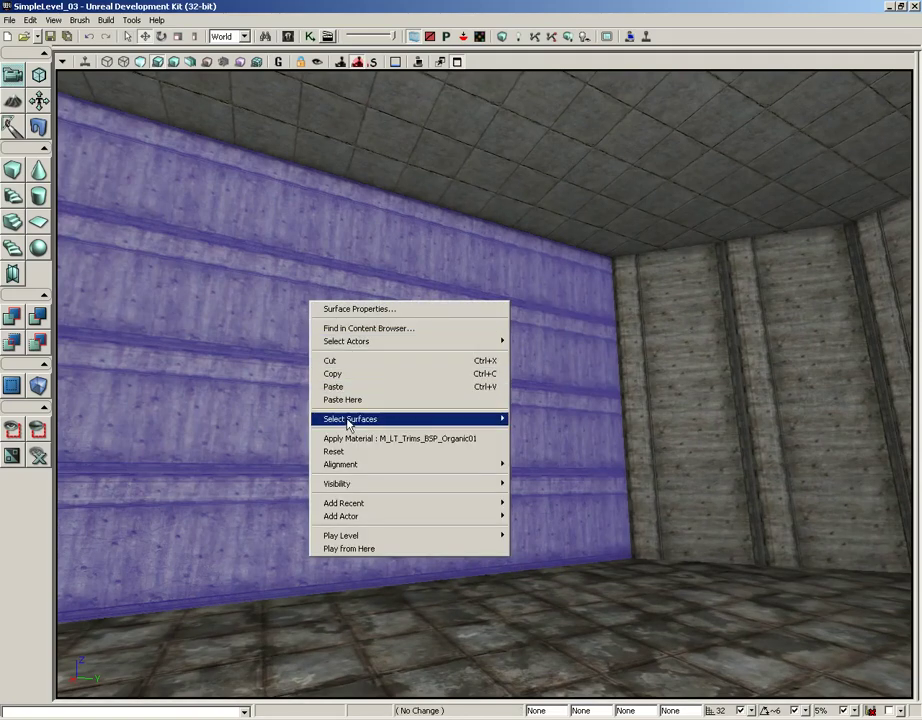
mouse_move(375, 424)
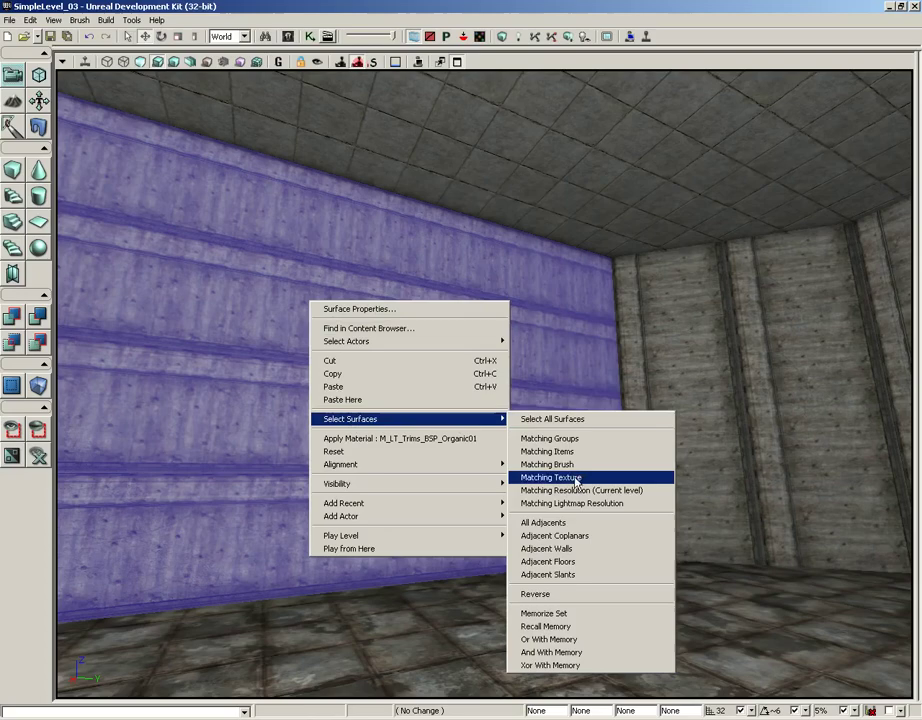
left_click(571, 548)
left_click_drag(410, 395, 62, 420)
left_click_drag(545, 500, 514, 473)
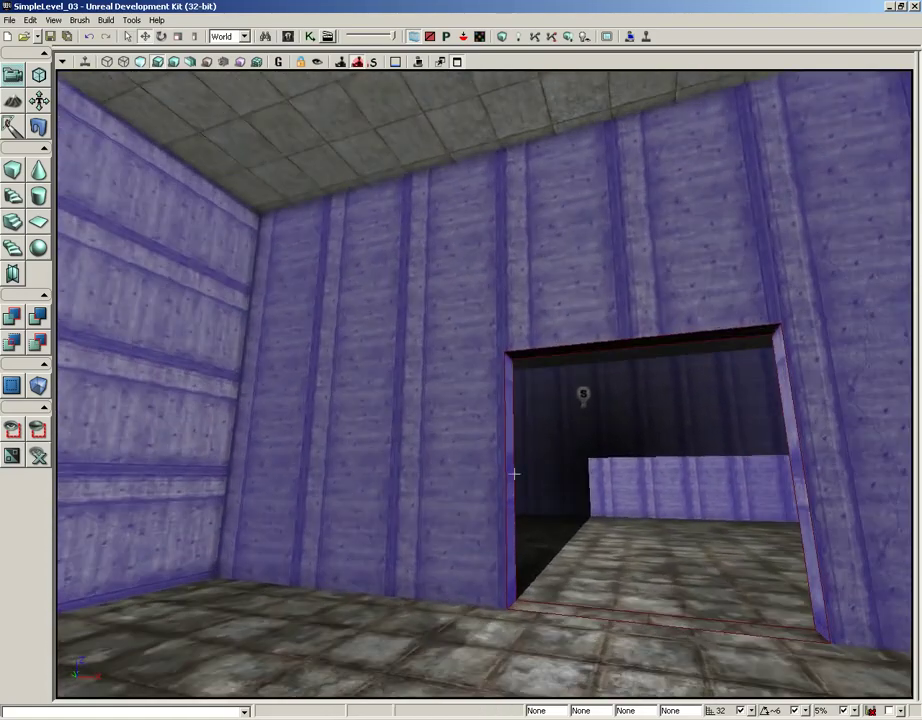
mouse_move(446, 395)
left_mouse_down()
mouse_move(439, 430)
mouse_move(437, 405)
left_mouse_up()
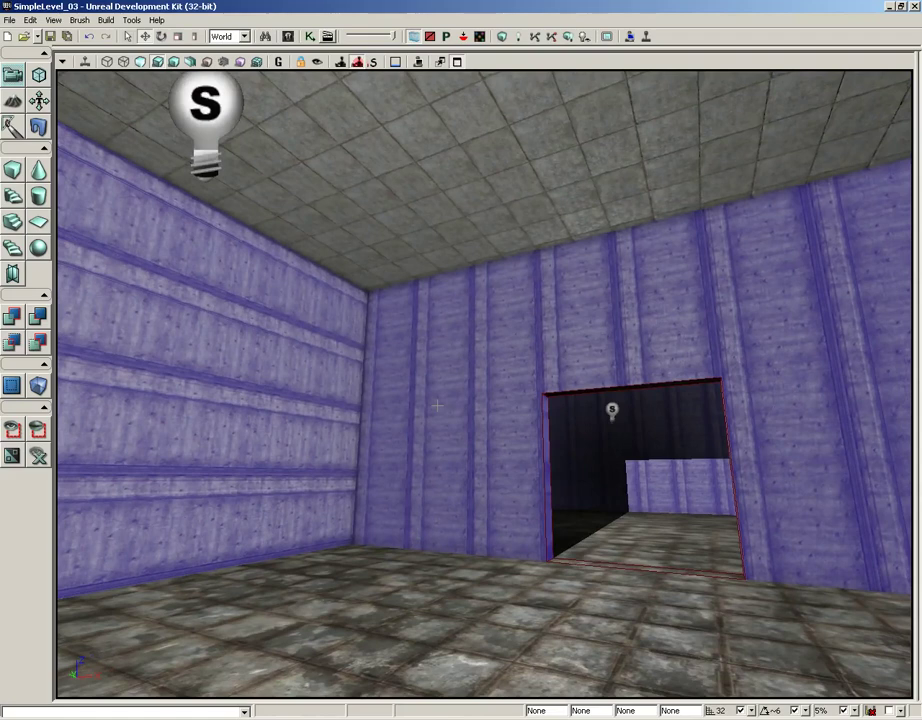
Open the surface properties of the selected walls and apply Planar alignment to their texture.
left_click(53, 20)
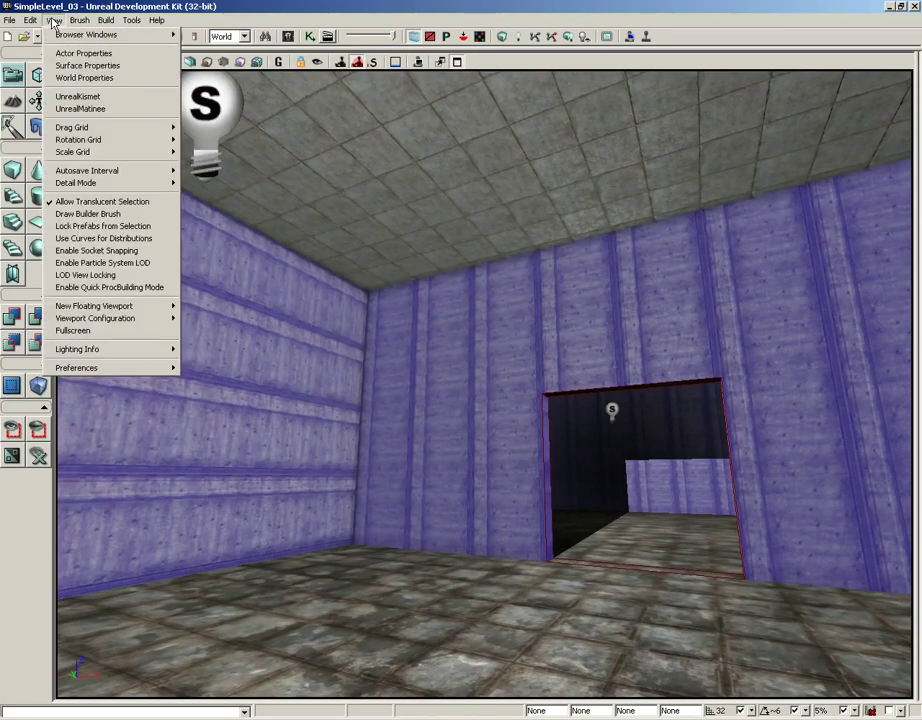
left_click(224, 13)
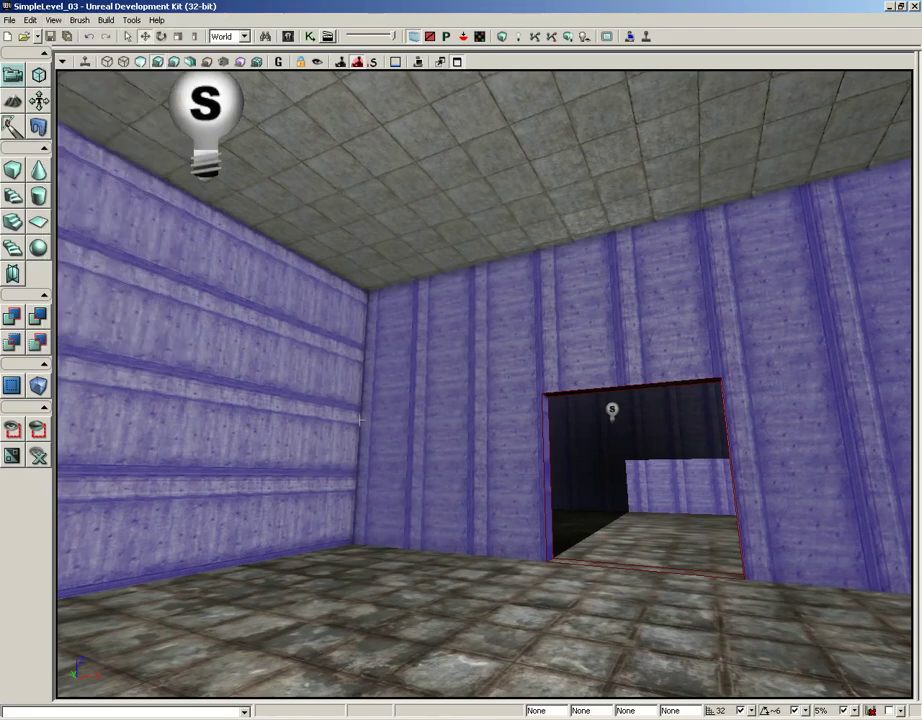
key("F5")
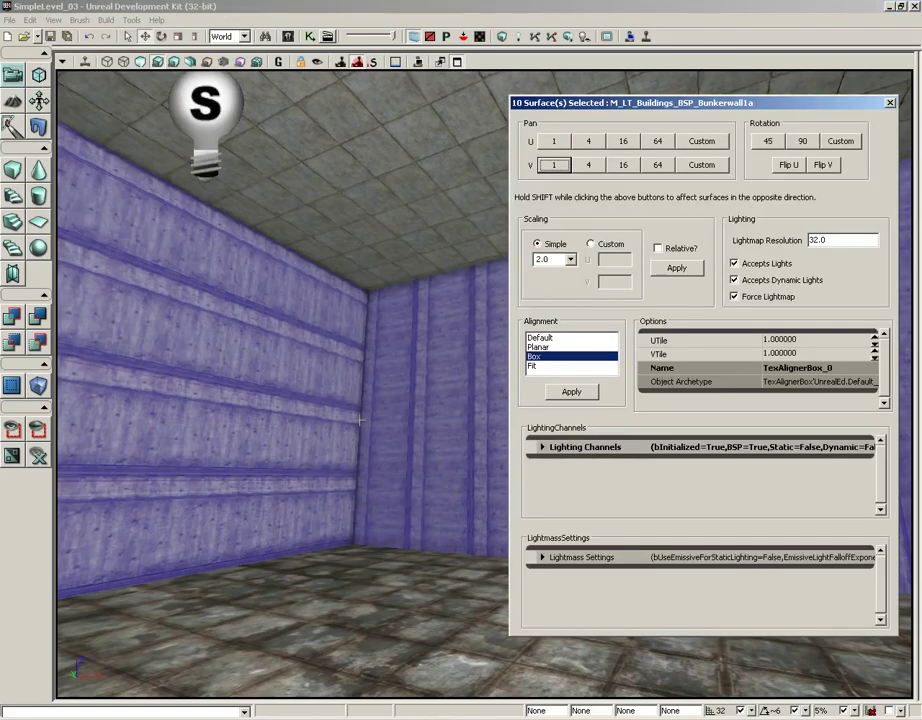
right_click_drag(374, 329, 516, 357)
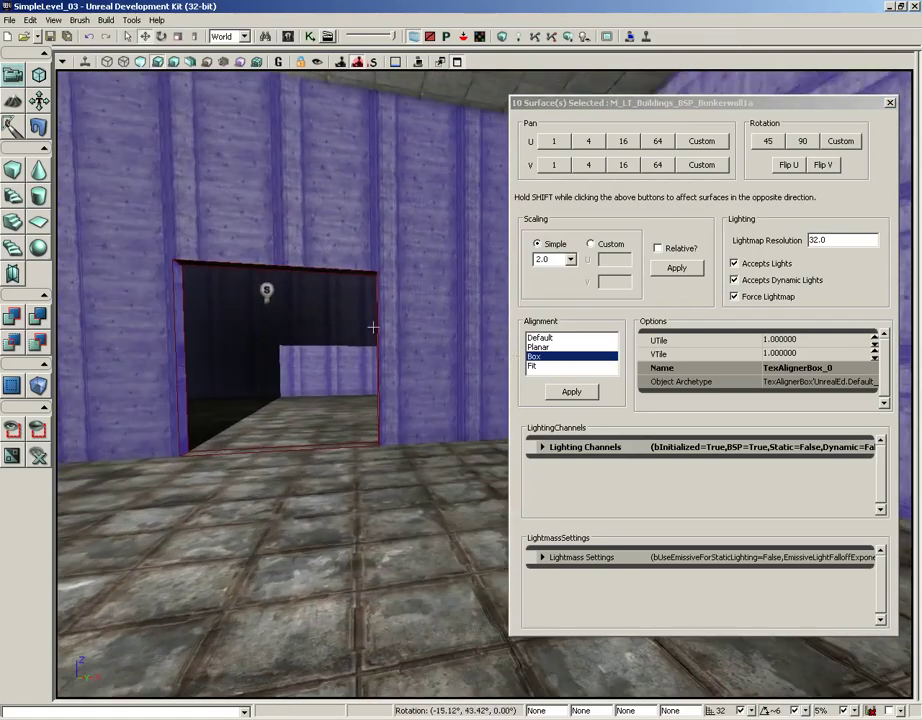
right_click_drag(381, 208, 244, 178)
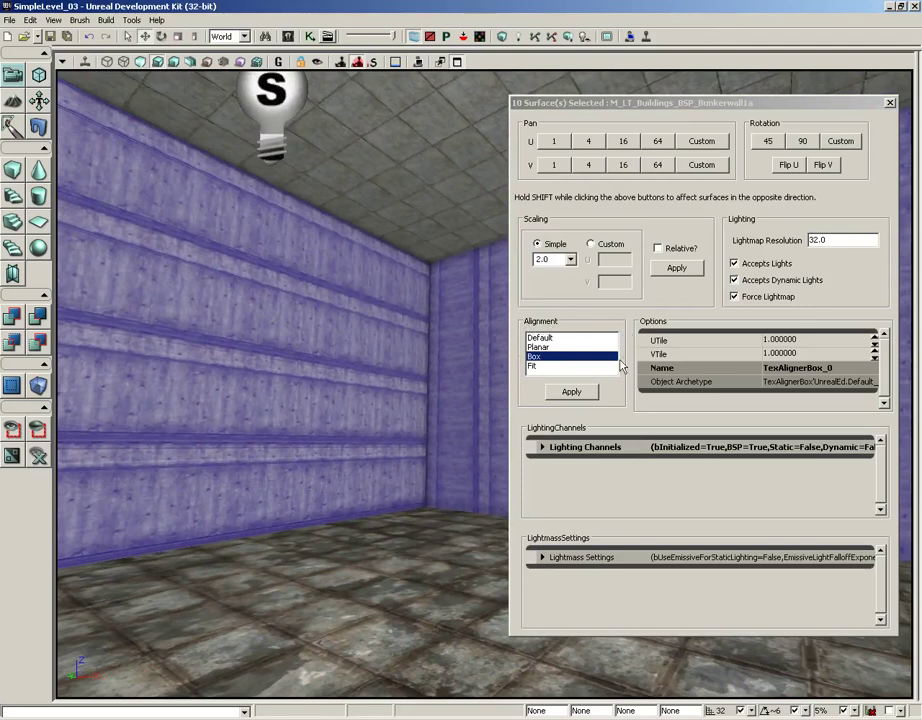
left_click(543, 349)
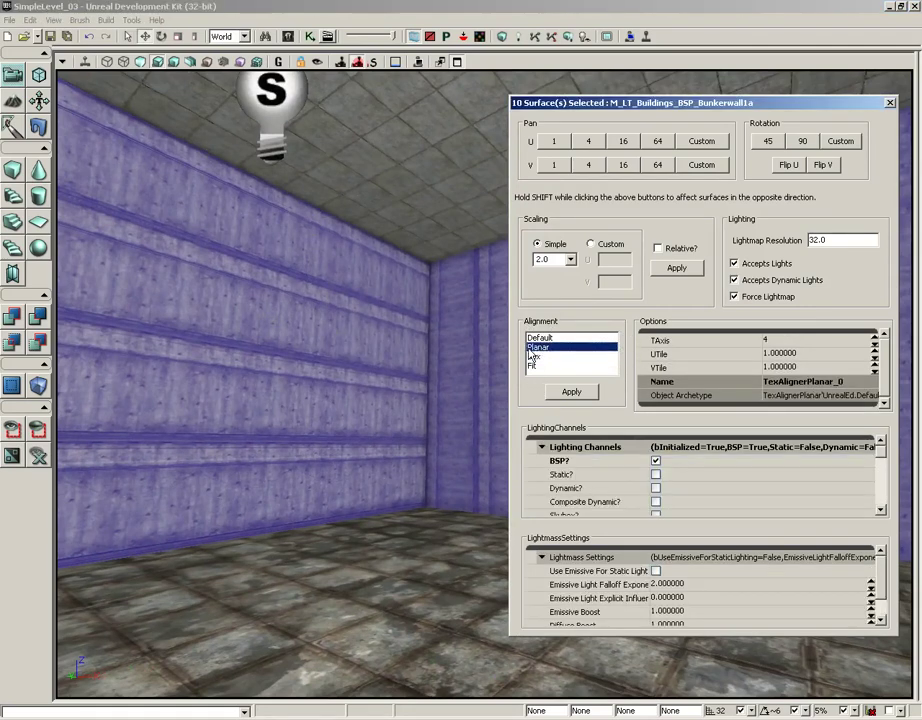
left_click(573, 397)
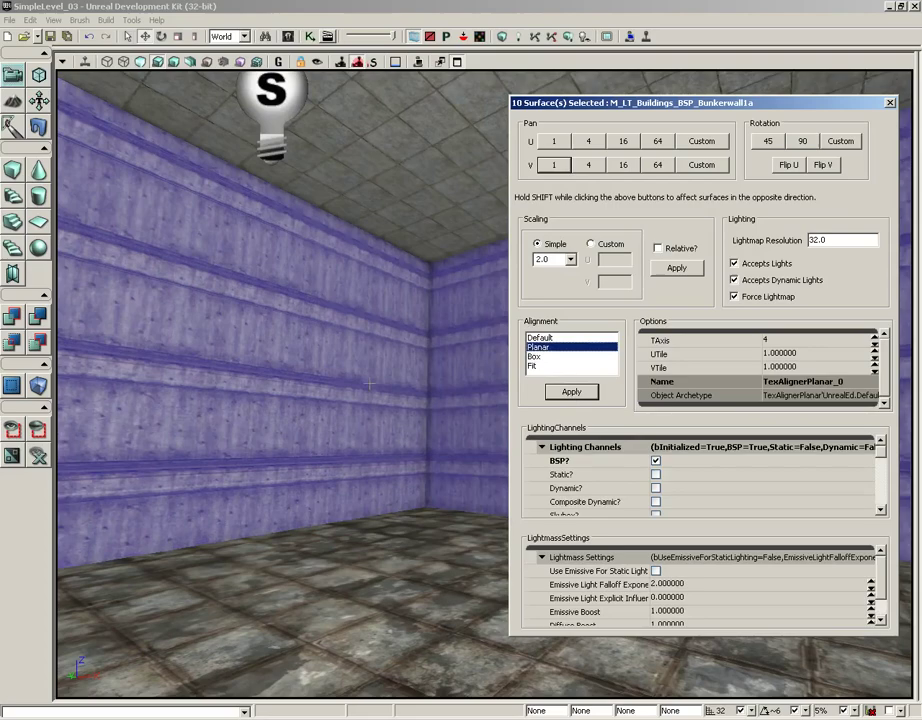
right_click_drag(370, 384, 534, 380)
left_click_drag(534, 380, 528, 421)
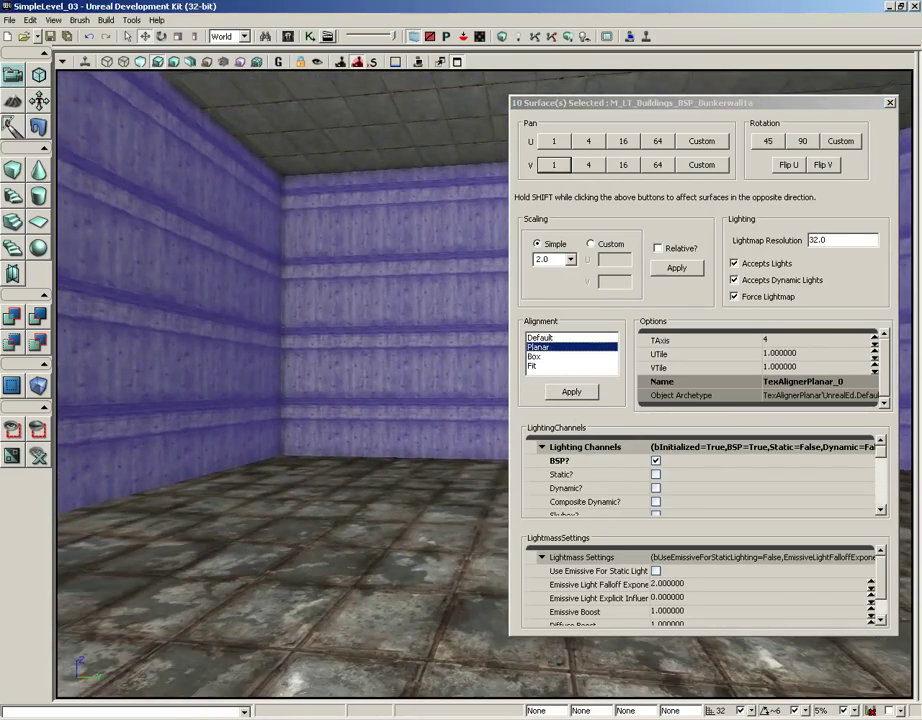
right_click_drag(528, 421, 52, 277)
left_click_drag(387, 360, 396, 340)
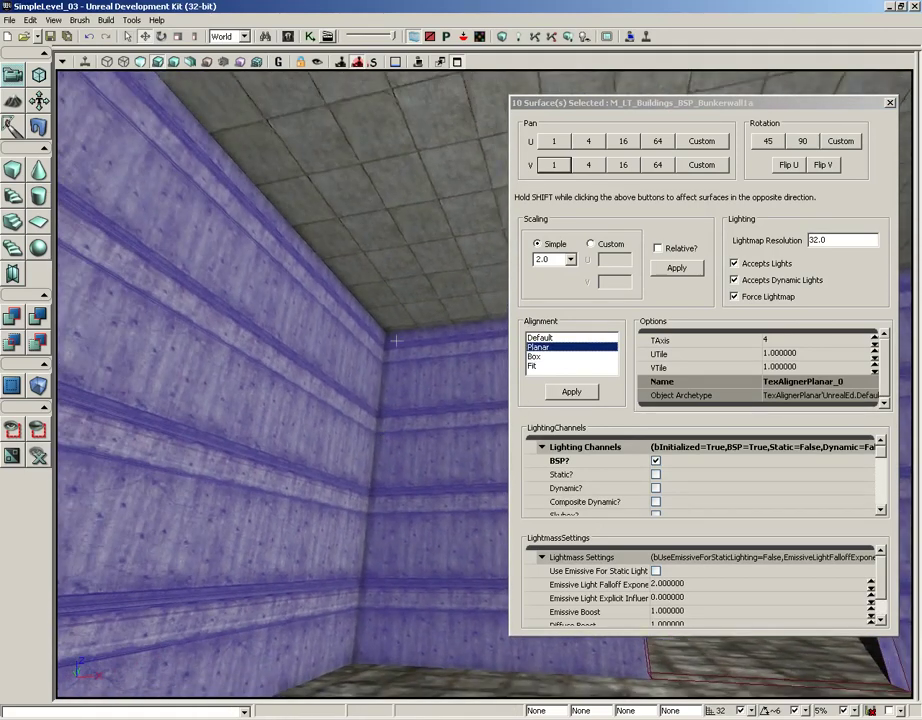
Apply a simple scaling of 4.0 to the texture on the selected walls.
left_click(570, 259)
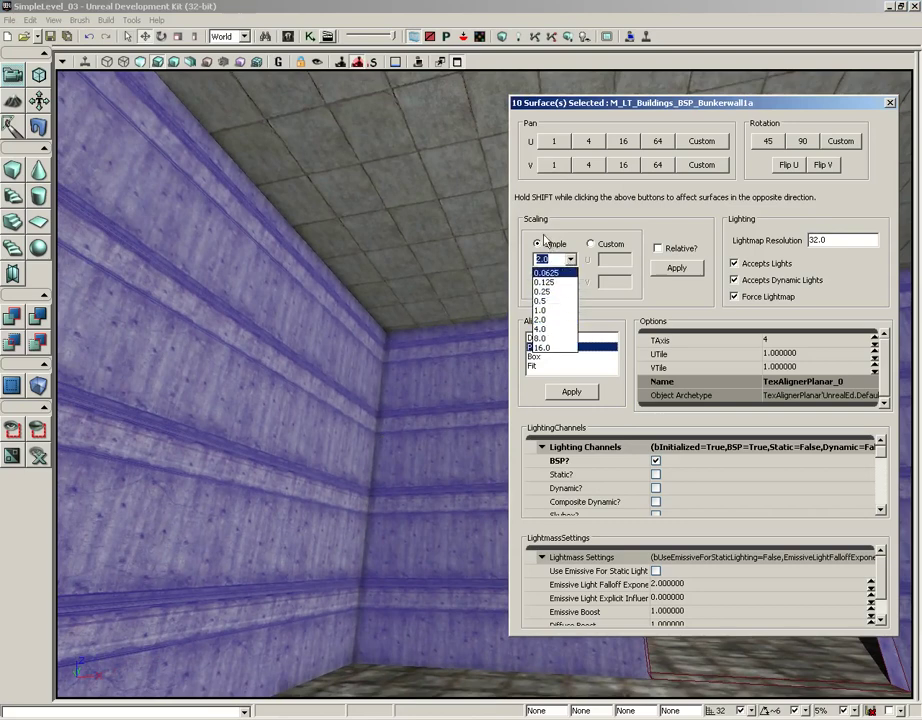
left_click(571, 226)
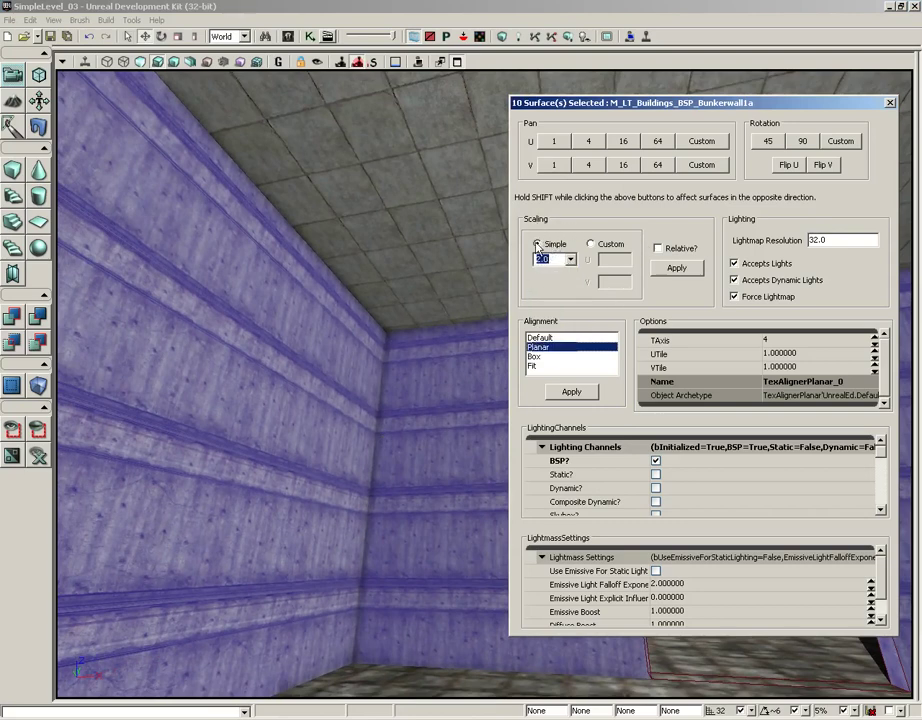
left_click(575, 264)
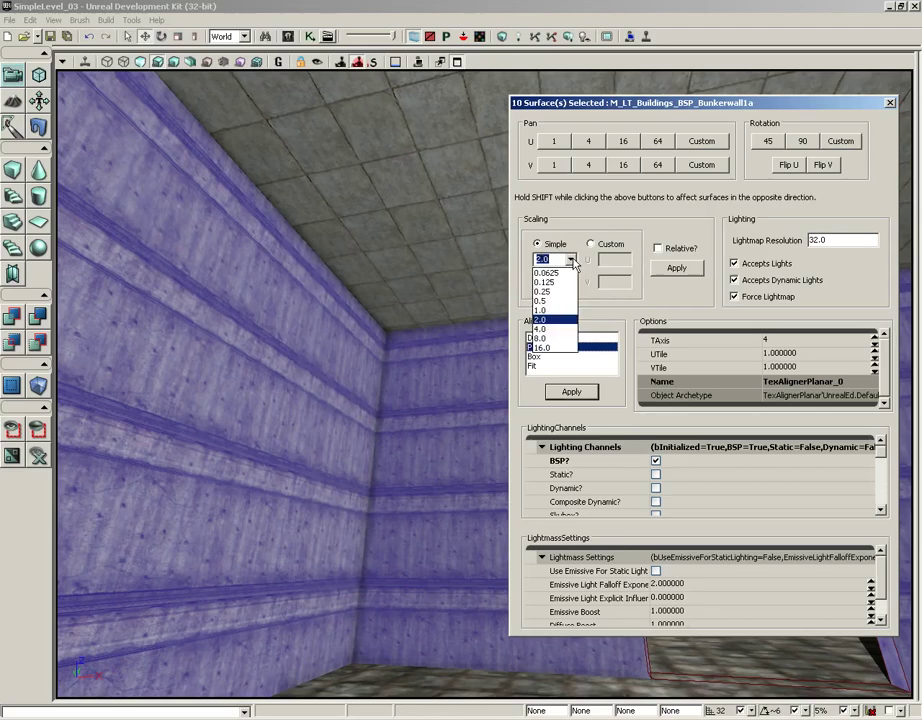
left_click(556, 336)
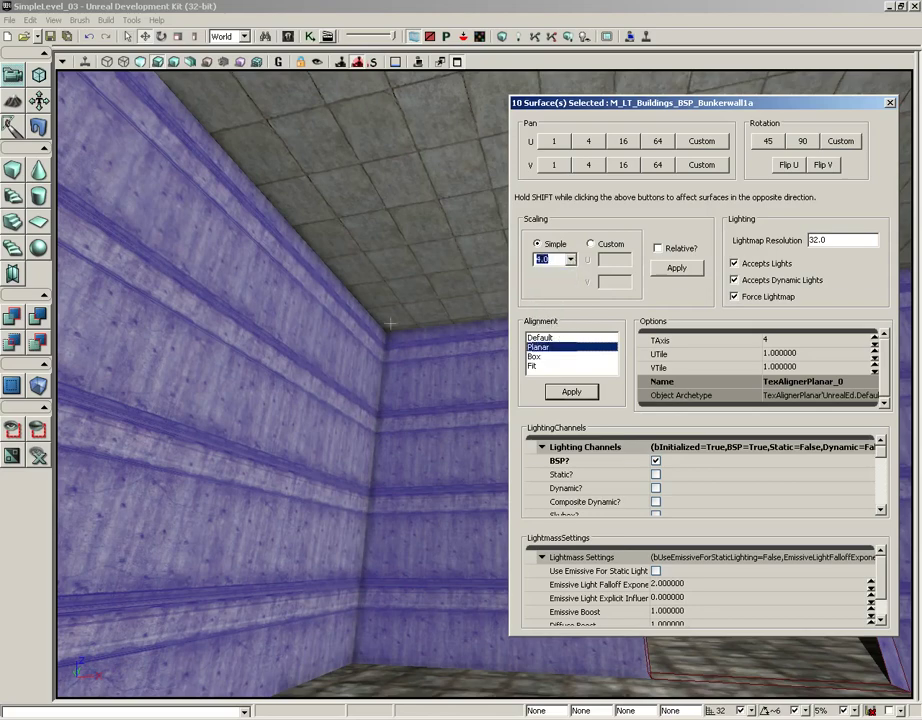
right_click_drag(363, 300, 478, 338)
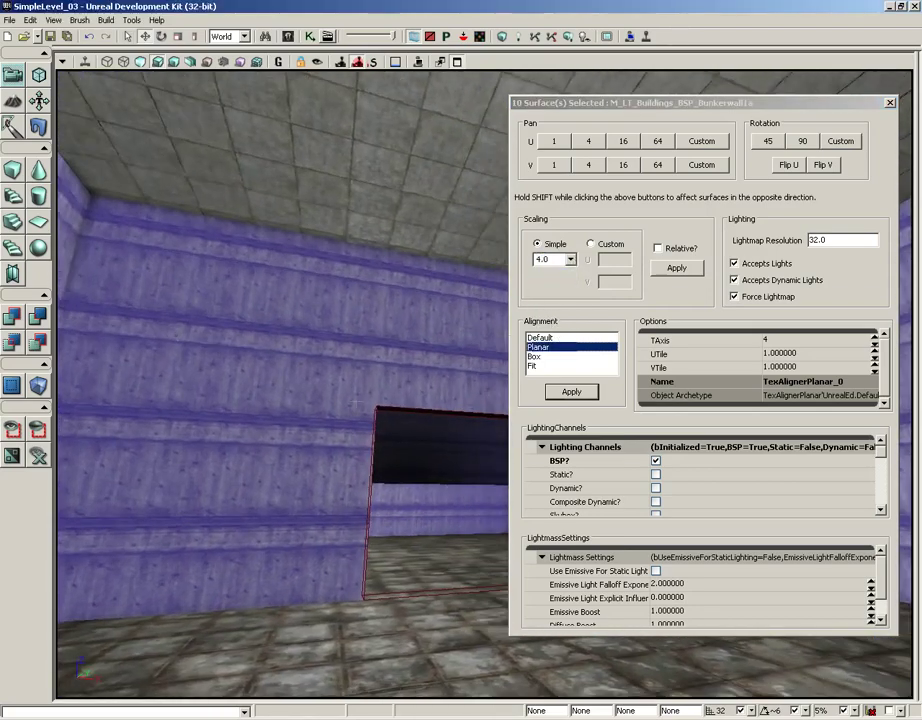
left_click_drag(293, 324, 242, 351)
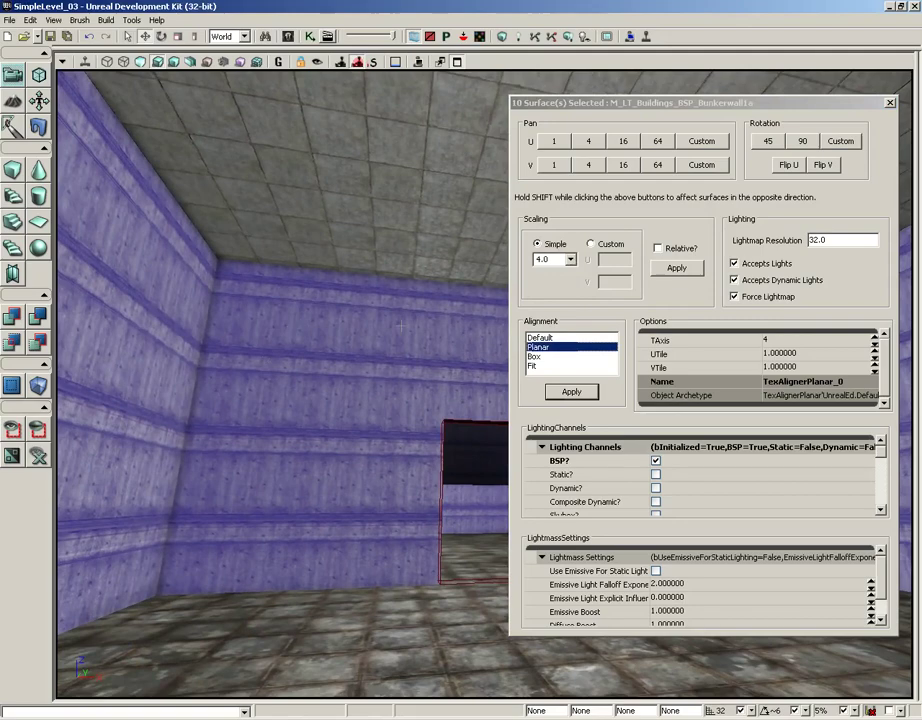
left_click(675, 268)
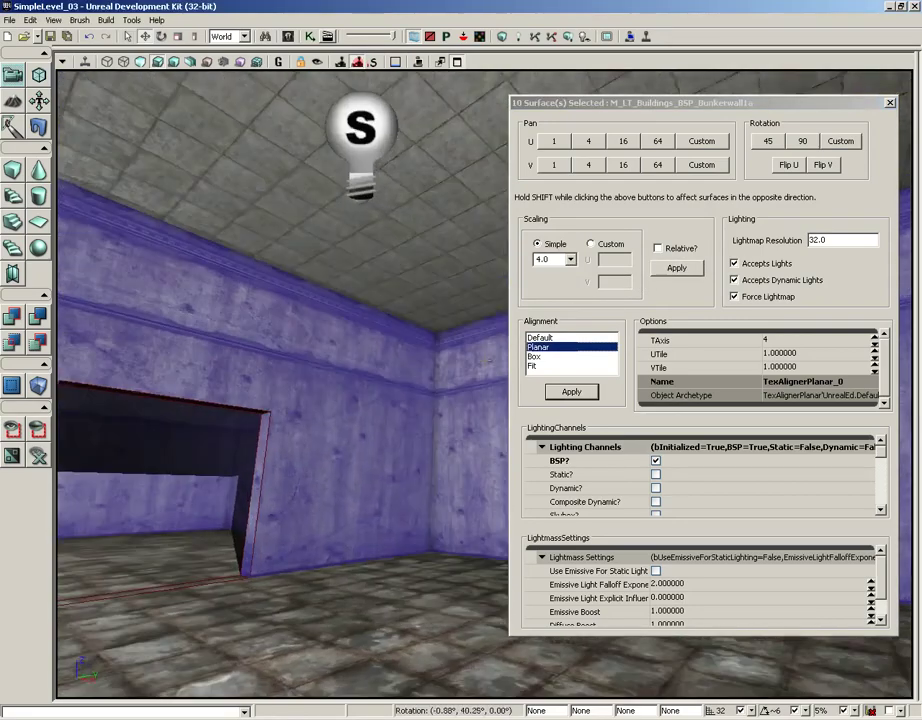
left_click_drag(233, 255, 320, 375)
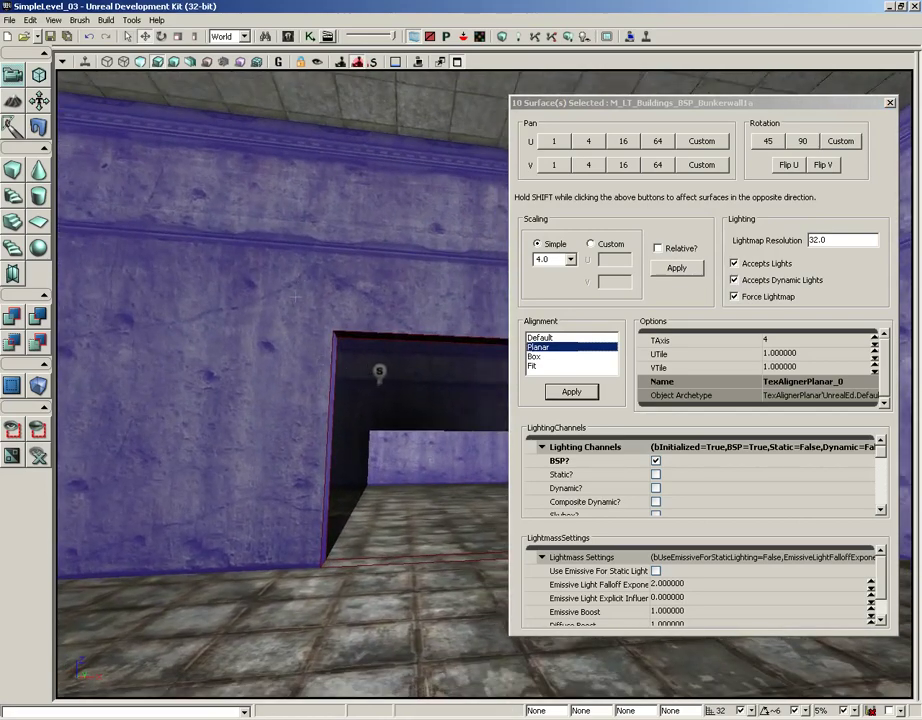
left_click_drag(296, 297, 290, 280)
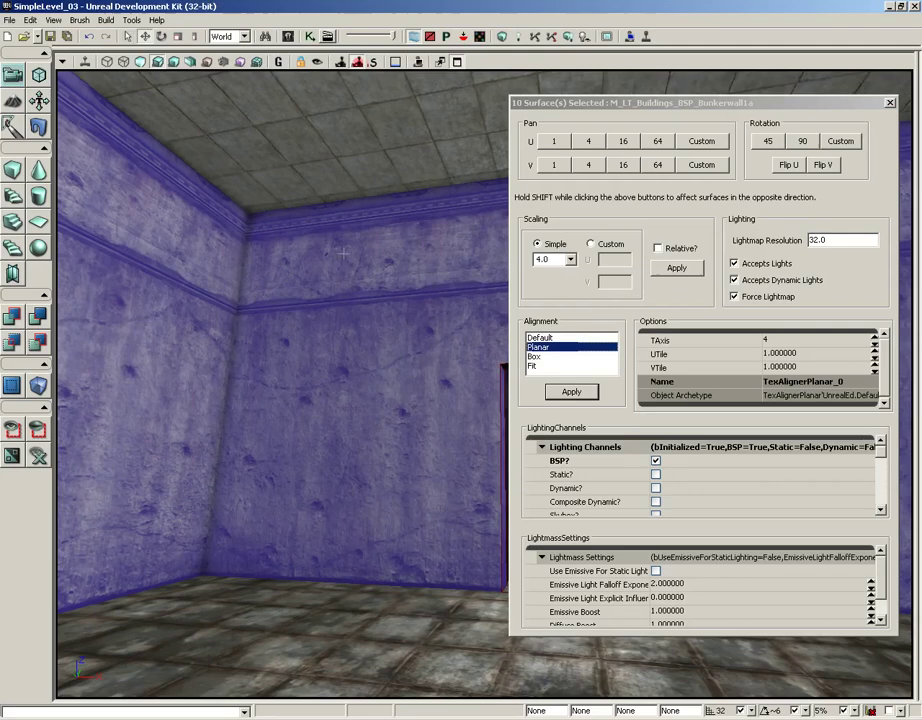
left_click_drag(280, 224, 349, 235)
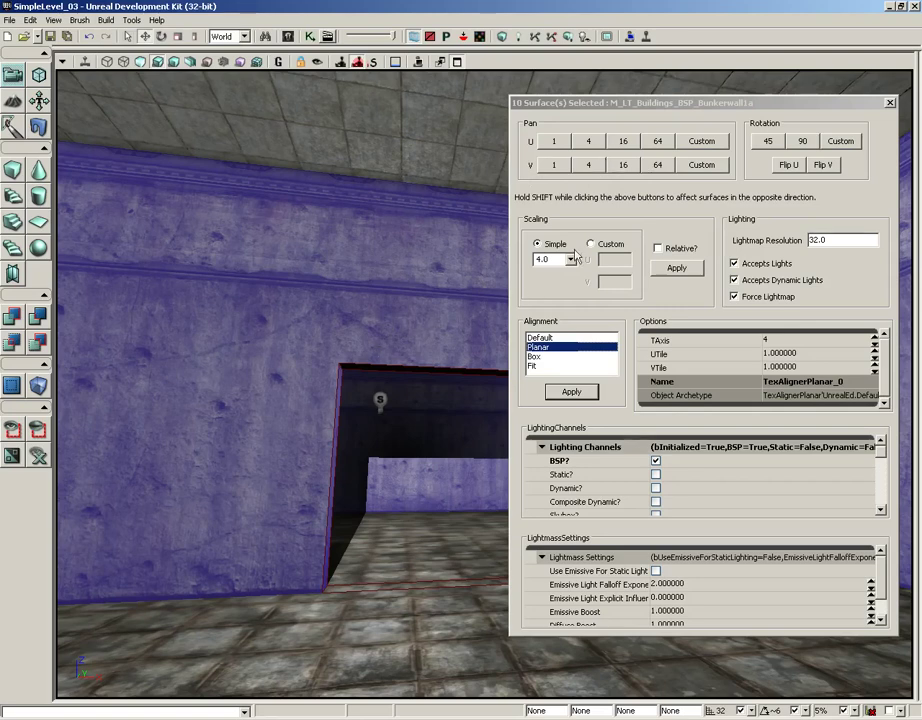
Pan the wall texture along V in increments of 4, lowering the trim band to just above the doorway's top edge.
left_click(589, 166)
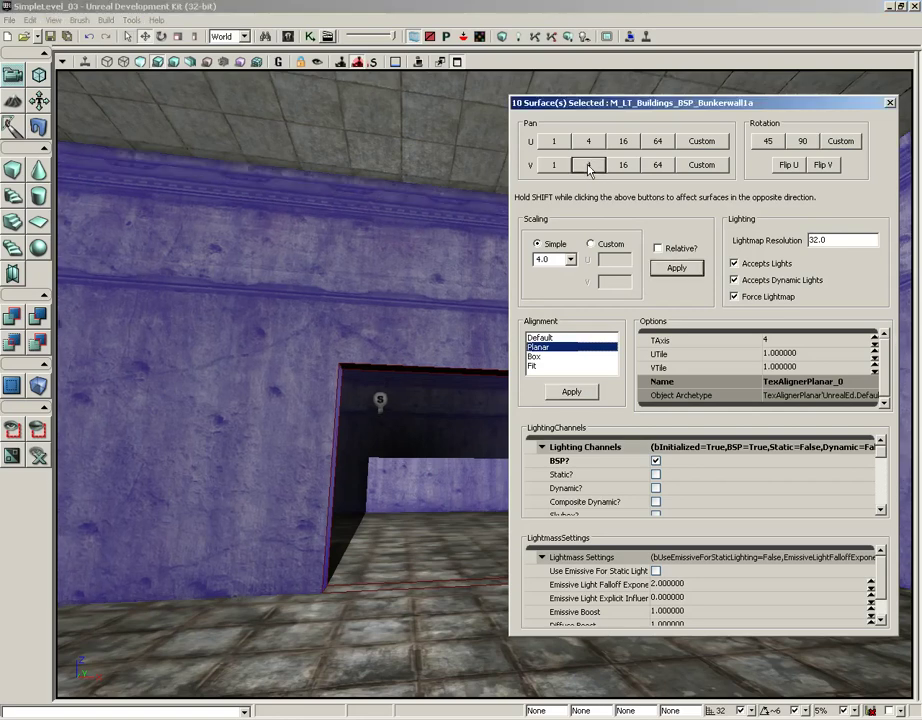
left_click(589, 167)
left_click(589, 167)
left_click(589, 167)
left_click(589, 167)
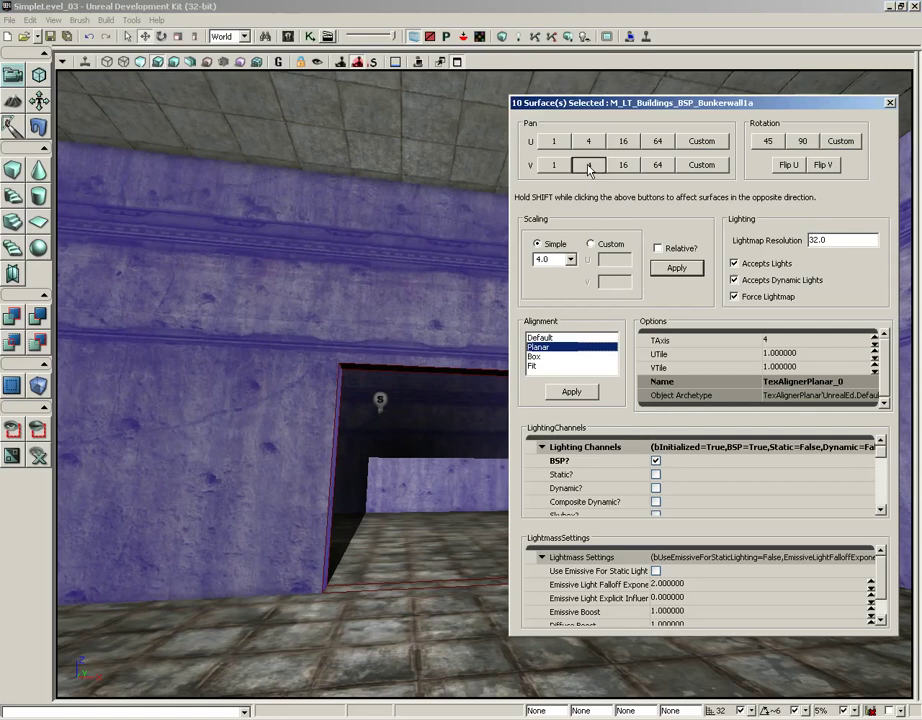
left_click(589, 167)
left_click(589, 167)
left_click(589, 167)
left_click(589, 167)
left_click(589, 167)
left_click(589, 167)
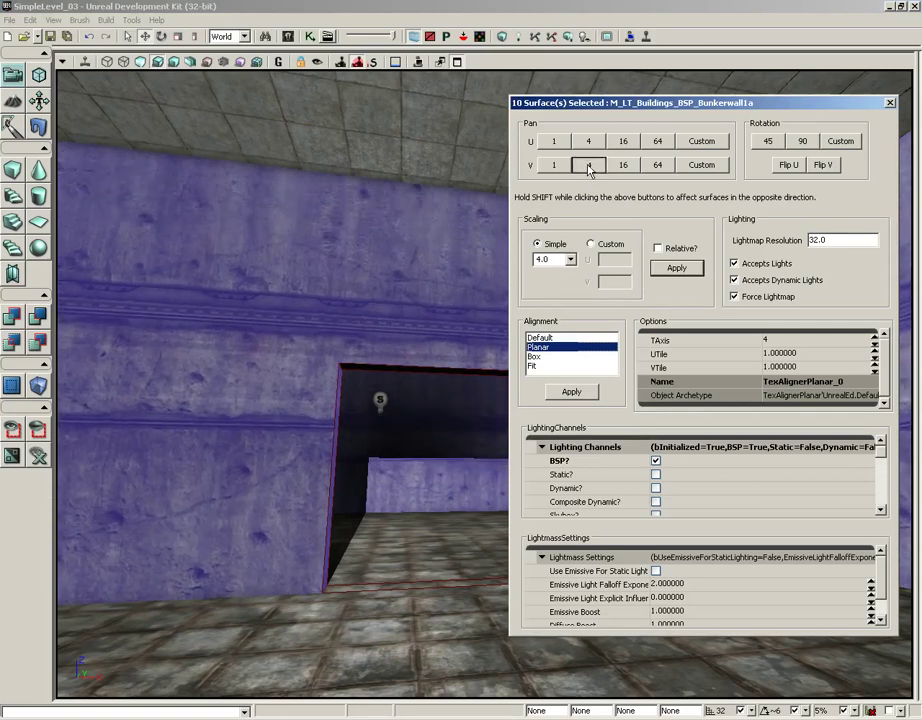
left_click(589, 167)
left_click(589, 167)
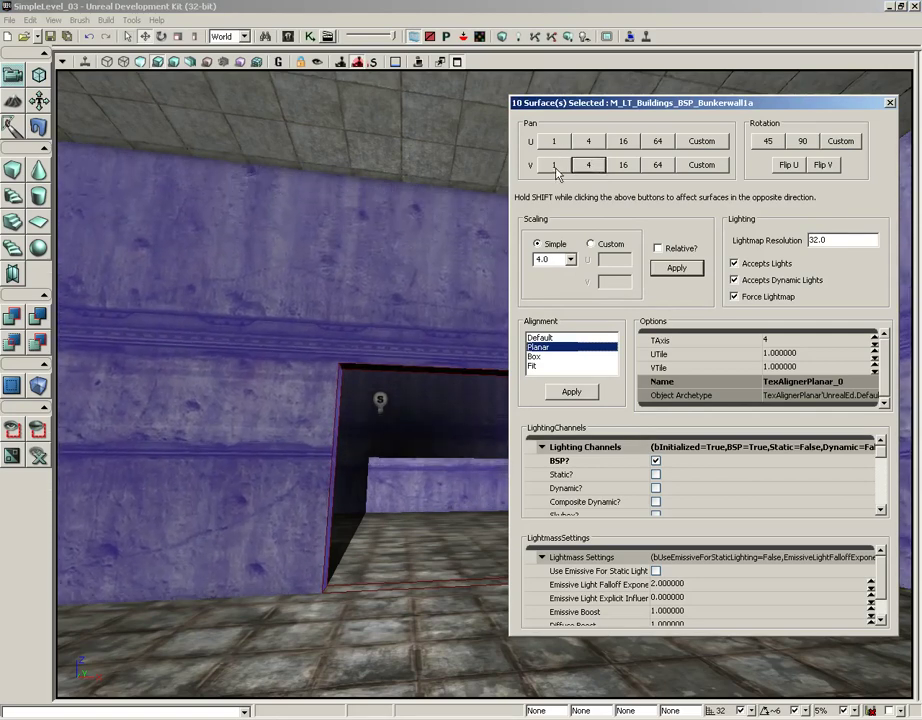
Fine-tune the wall texture along V in increments of 1, lowering the trim band to the doorway's top corner.
left_click(555, 166)
left_click(554, 167)
left_click(554, 167)
left_click(554, 167)
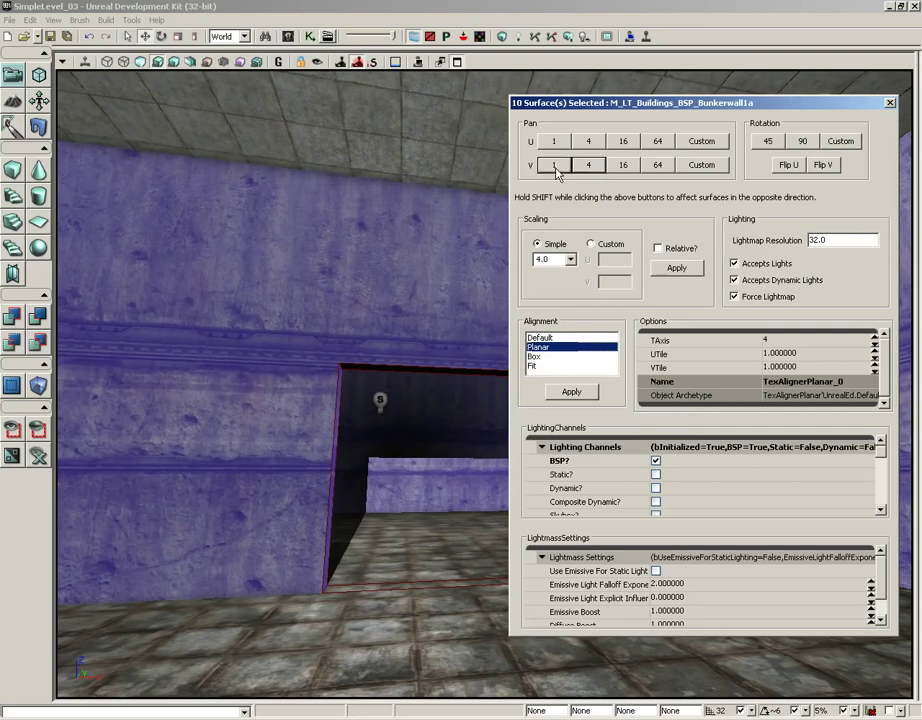
left_click(554, 167)
left_click(554, 167)
left_click(554, 167)
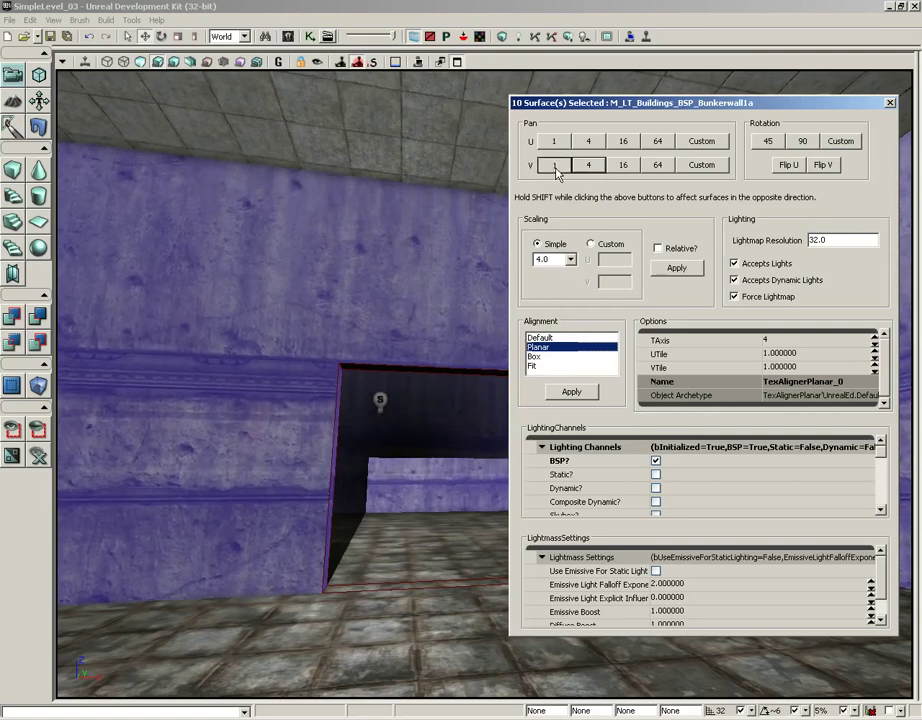
left_click(554, 167)
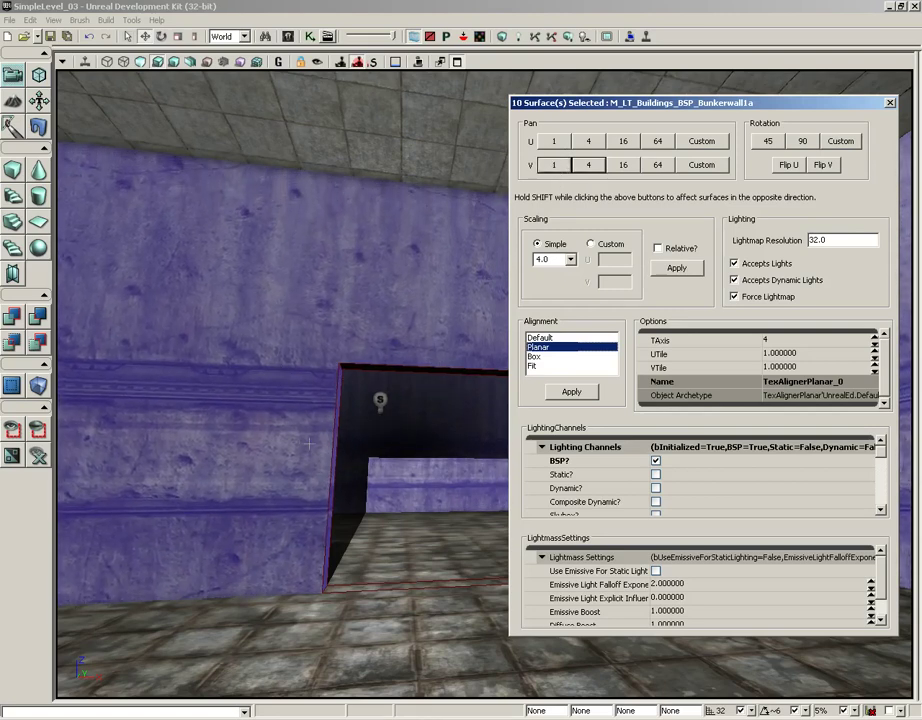
Pan the wall texture back along V in increments of 1 until the trim band's lower edge meets the doorway's top.
left_click(559, 168)
left_click(559, 168)
left_click(559, 168)
left_click(559, 168)
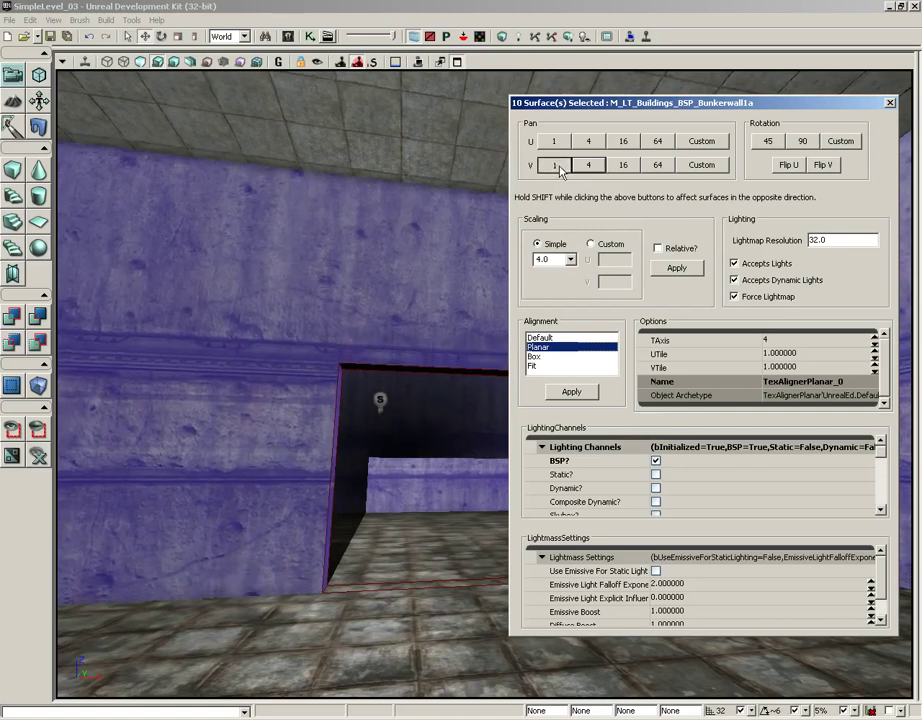
left_click(559, 168)
left_click(559, 168)
left_click(559, 168)
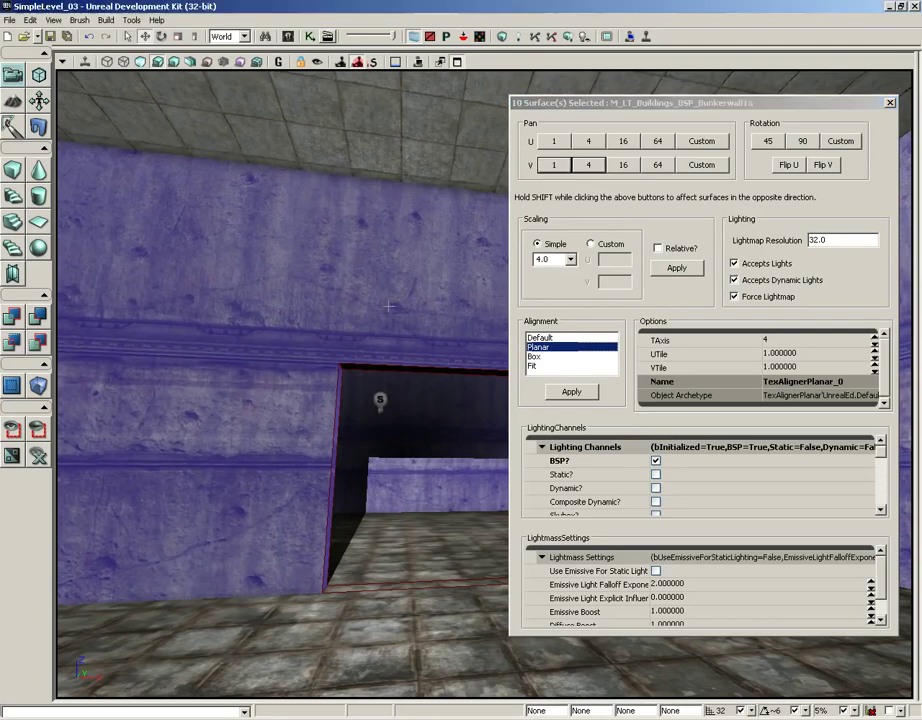
left_click_drag(290, 216, 240, 182)
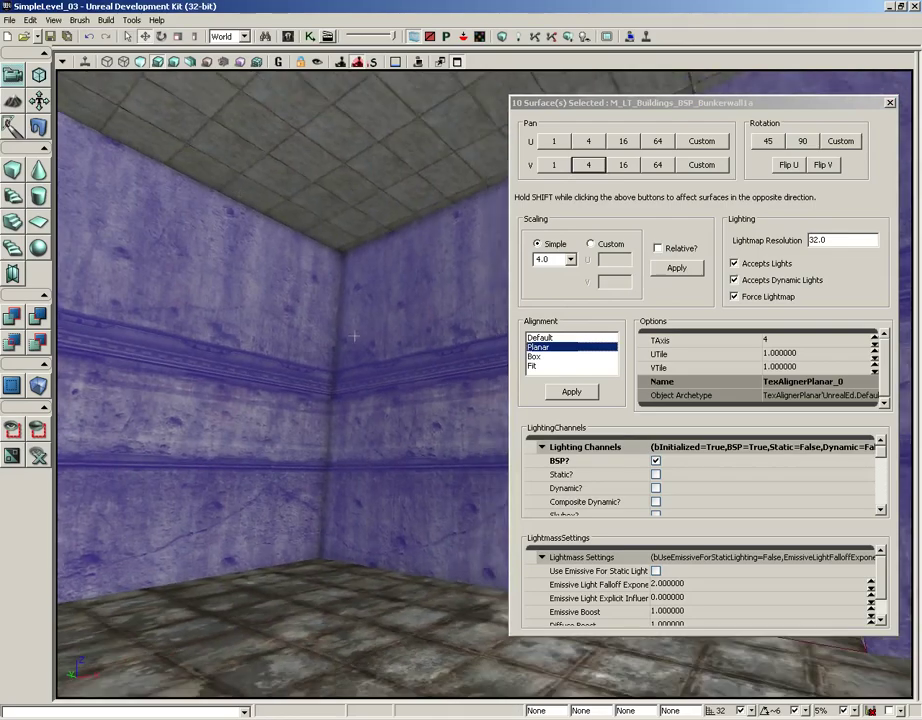
Deselect the walls and examine how the trim lines up across the walls and along the doorway's top.
key("Escape")
left_click_drag(377, 336, 526, 430)
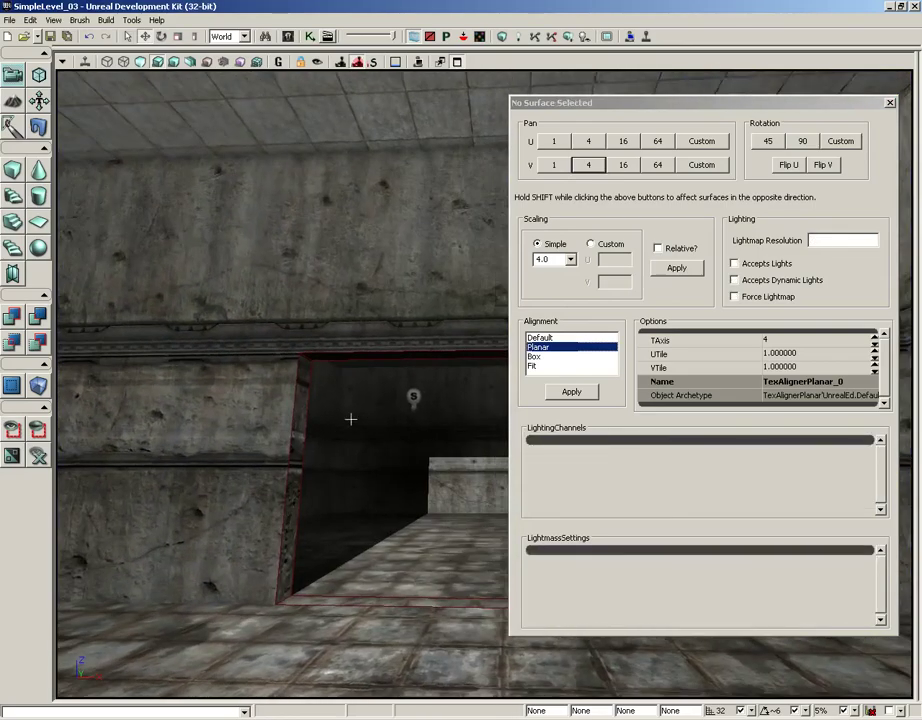
left_click_drag(350, 420, 343, 385)
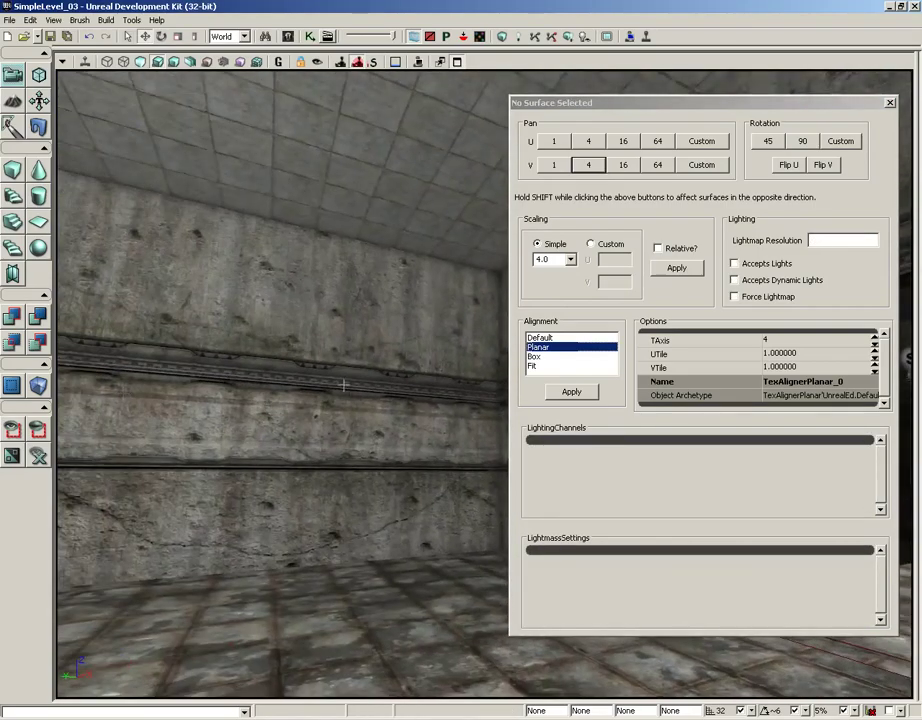
right_click_drag(343, 385, 382, 448)
Examine the floor tile texture across the room and where it meets the doorway threshold.
left_click(382, 448)
left_click_drag(382, 448, 350, 310)
left_click_drag(290, 260, 288, 250)
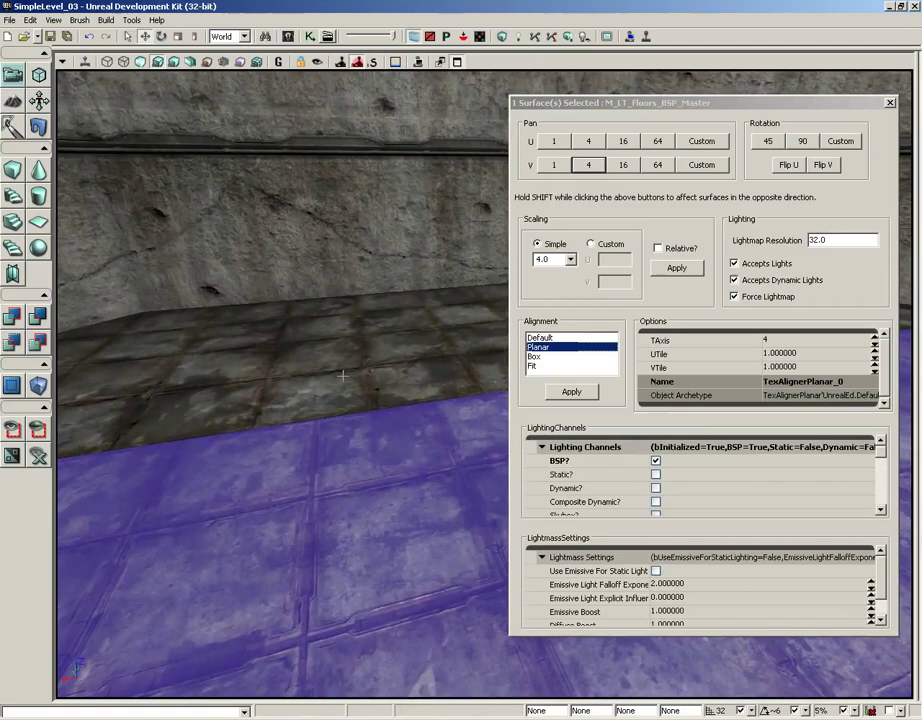
left_click(342, 376)
double_click(371, 456)
left_click(371, 456)
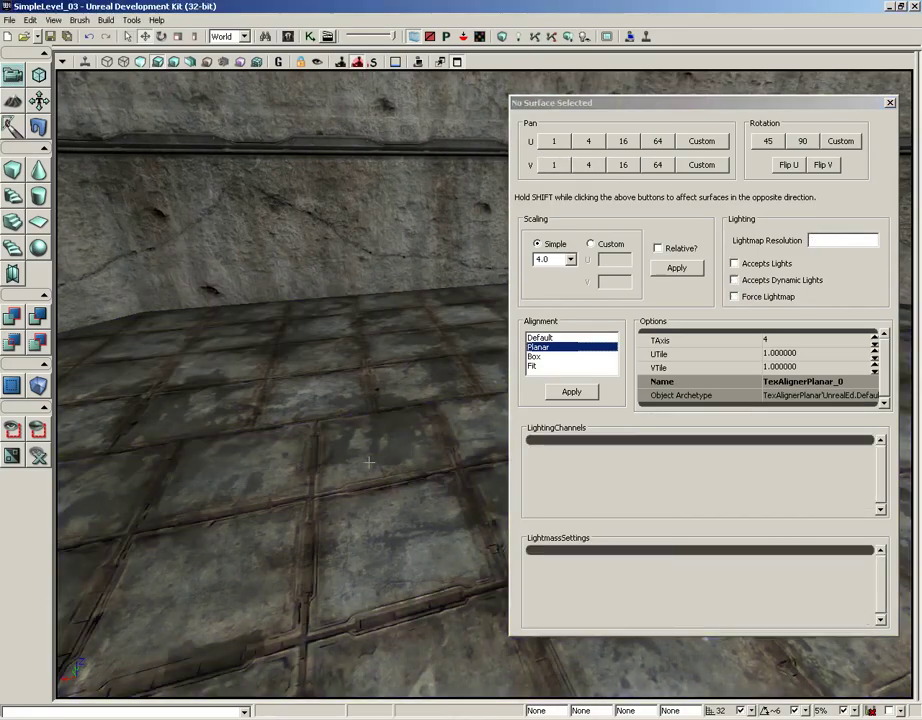
left_click_drag(371, 456, 390, 382)
right_click_drag(376, 462, 352, 449)
left_click_drag(352, 449, 162, 423)
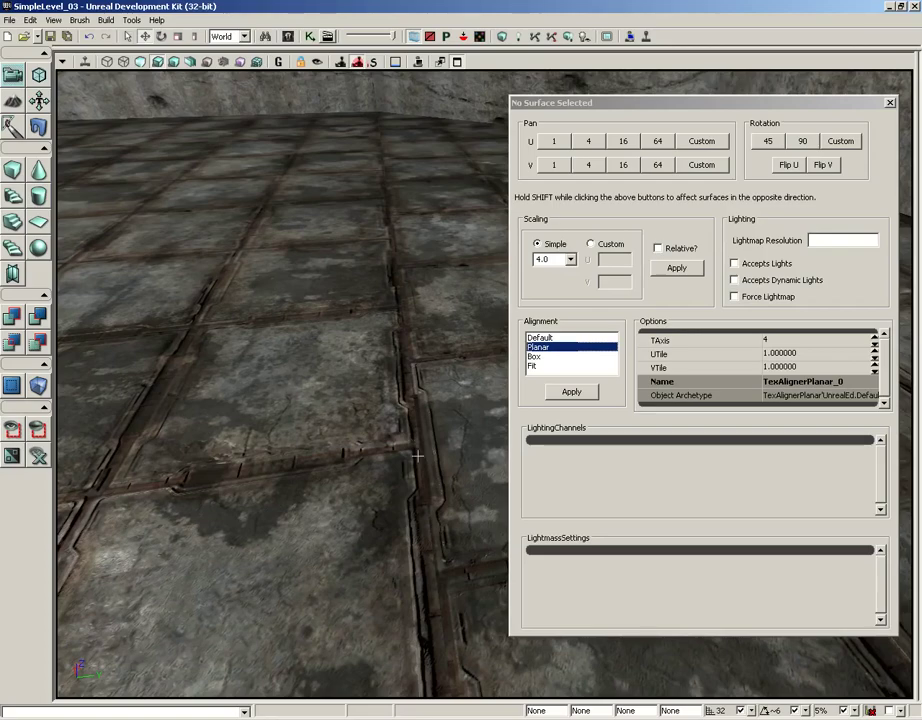
left_click_drag(430, 441, 195, 275)
left_click_drag(222, 392, 319, 464)
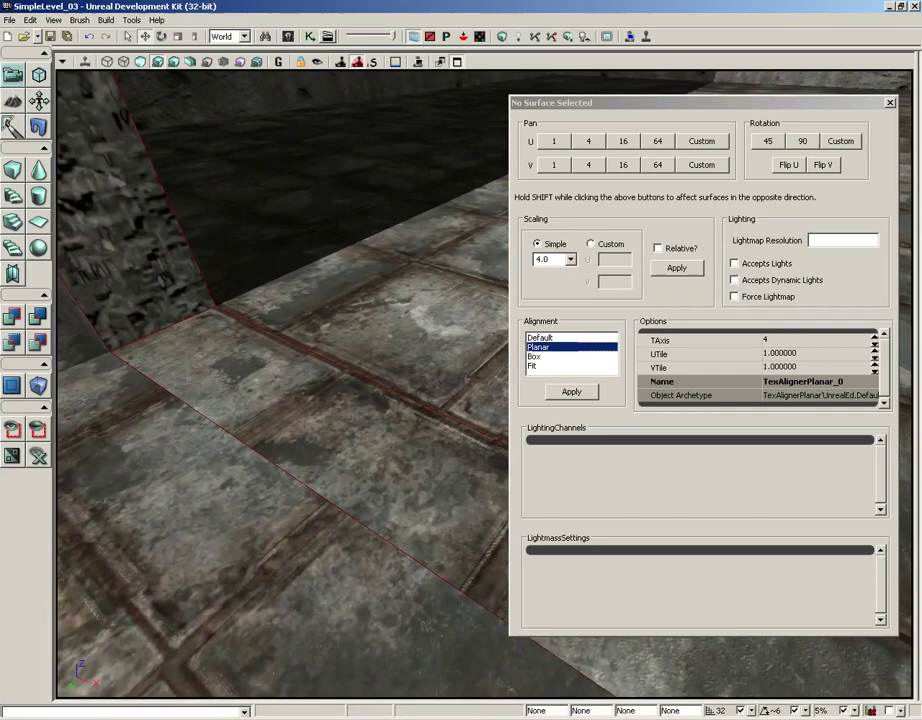
Select the room's floor surface and extend the selection to all adjacent floors, including the doorway threshold.
left_click(246, 533)
left_click_drag(254, 467, 267, 538)
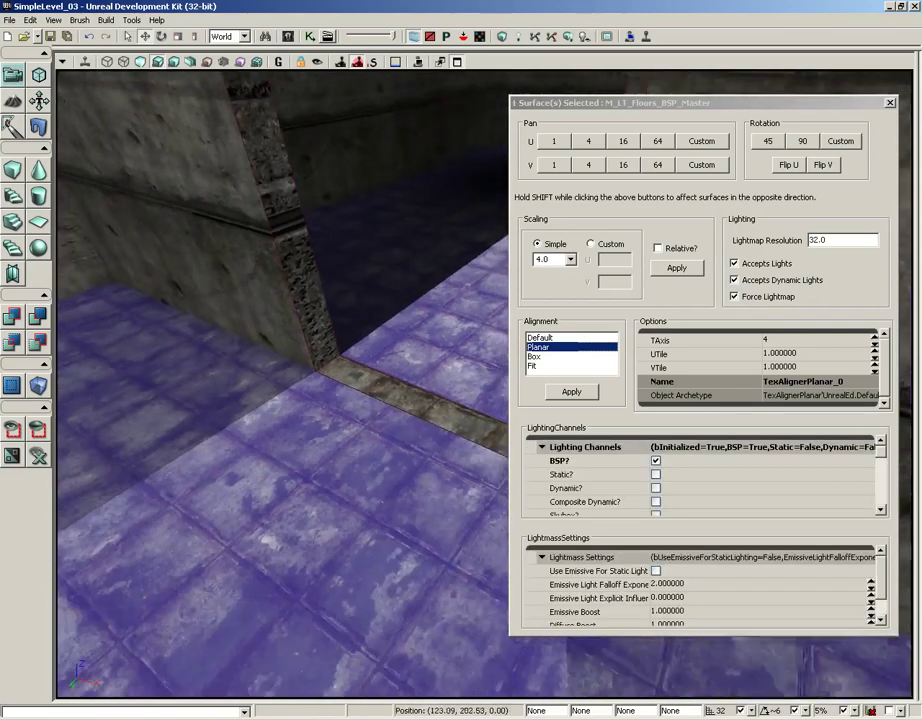
left_click_drag(263, 380, 234, 446)
right_click(234, 446)
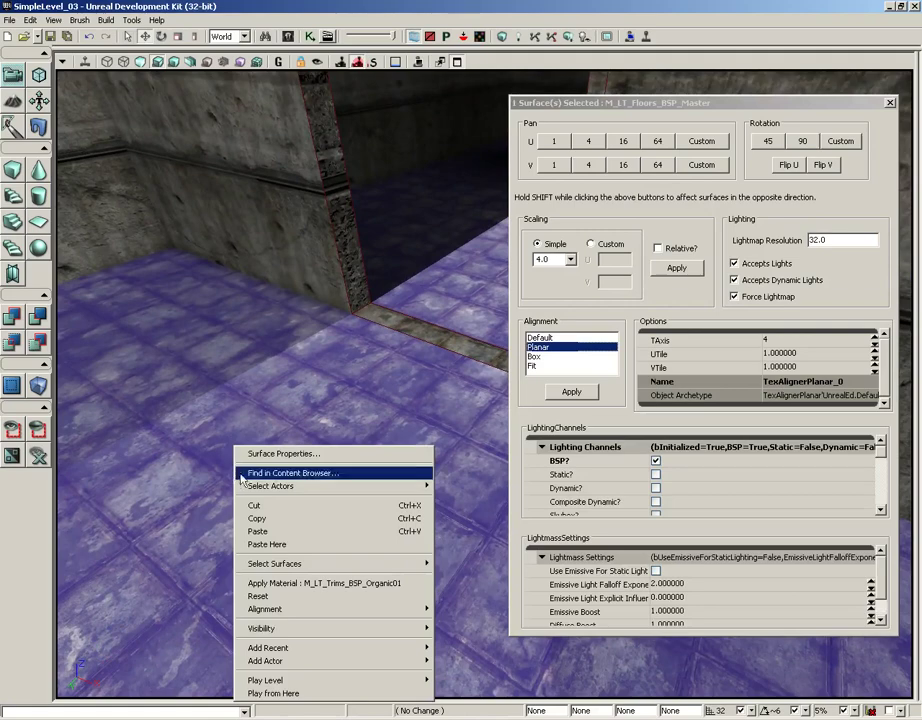
mouse_move(320, 566)
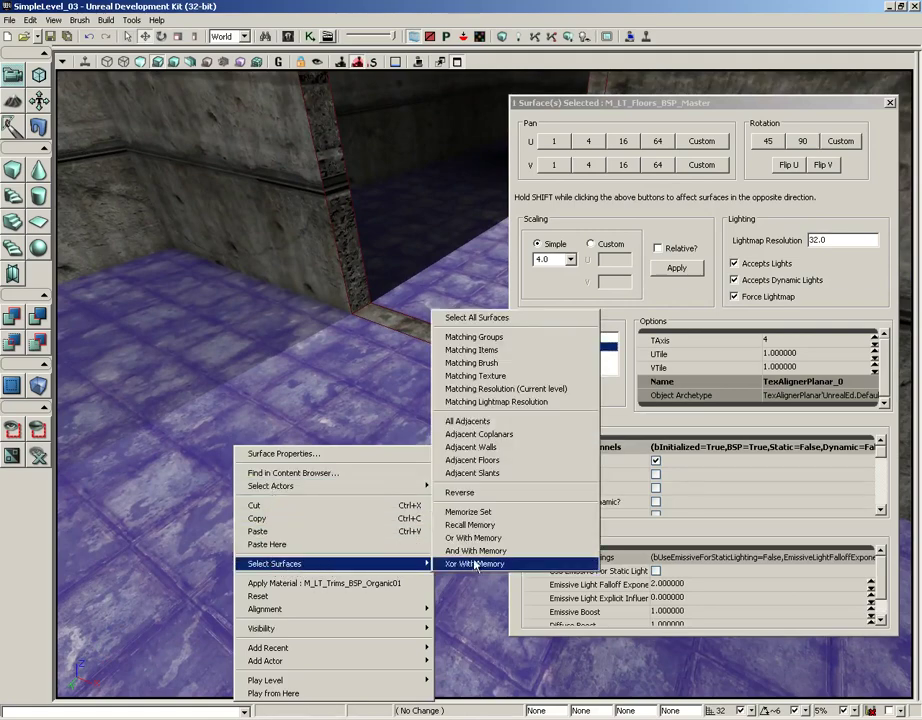
left_click(491, 466)
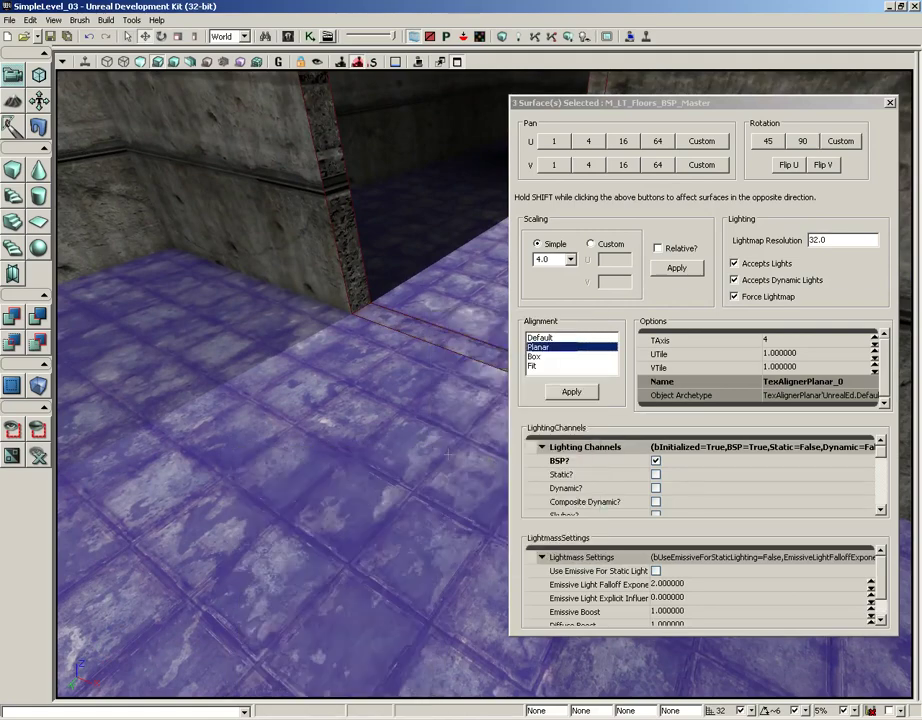
Apply Planar alignment to the three selected floor surfaces.
right_click_drag(470, 446, 167, 345)
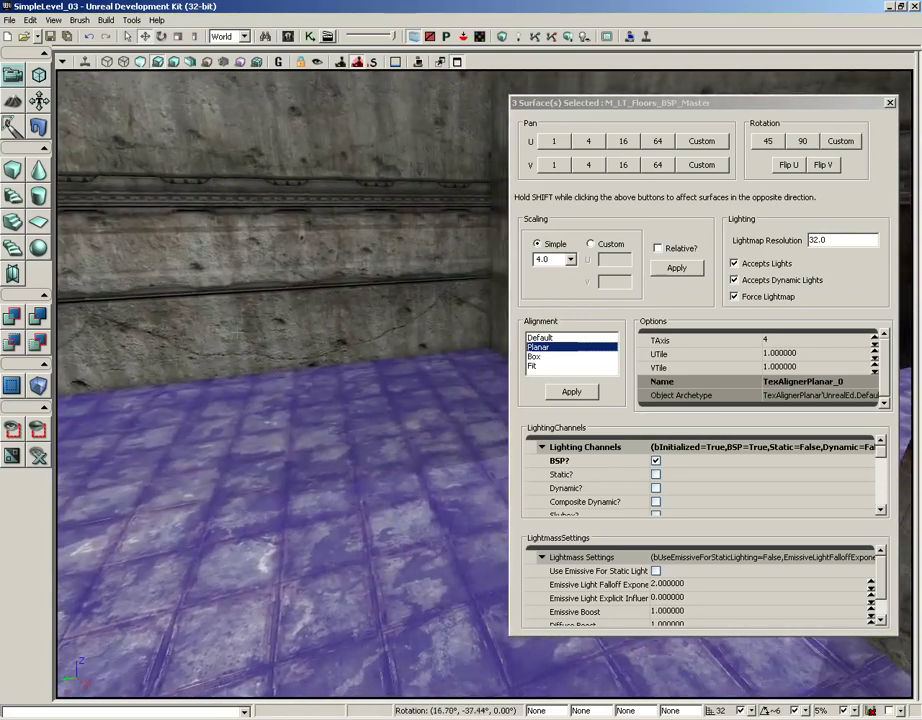
left_click(546, 349)
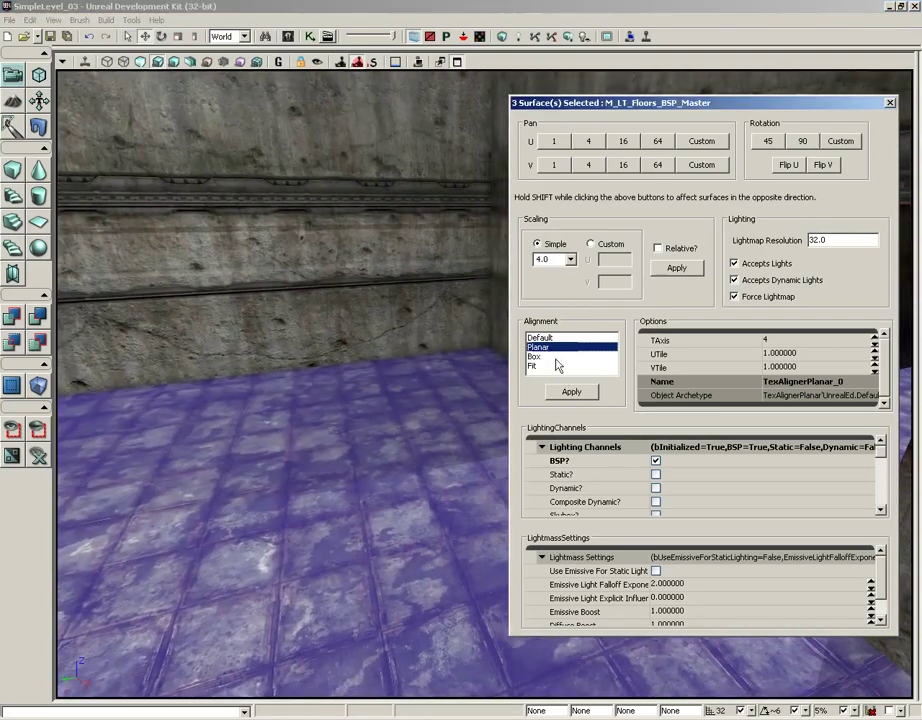
left_click(564, 394)
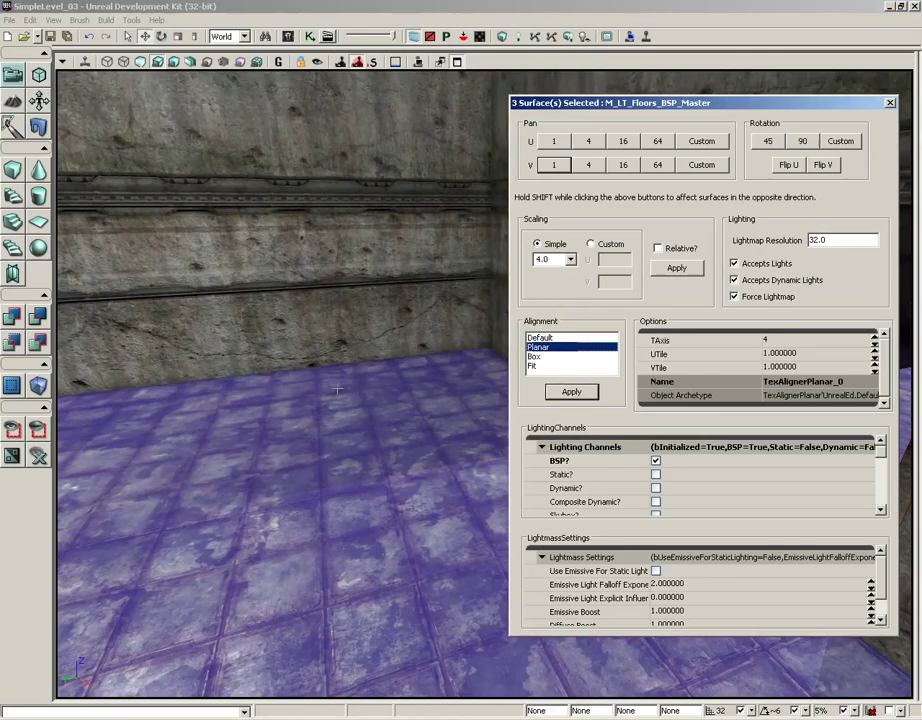
Apply a simple scaling of 0.5 to the selected floor surfaces and check the tiles at the doorway's base.
right_click_drag(337, 390, 245, 405)
left_click_drag(245, 405, 670, 222)
right_click_drag(670, 222, 267, 403)
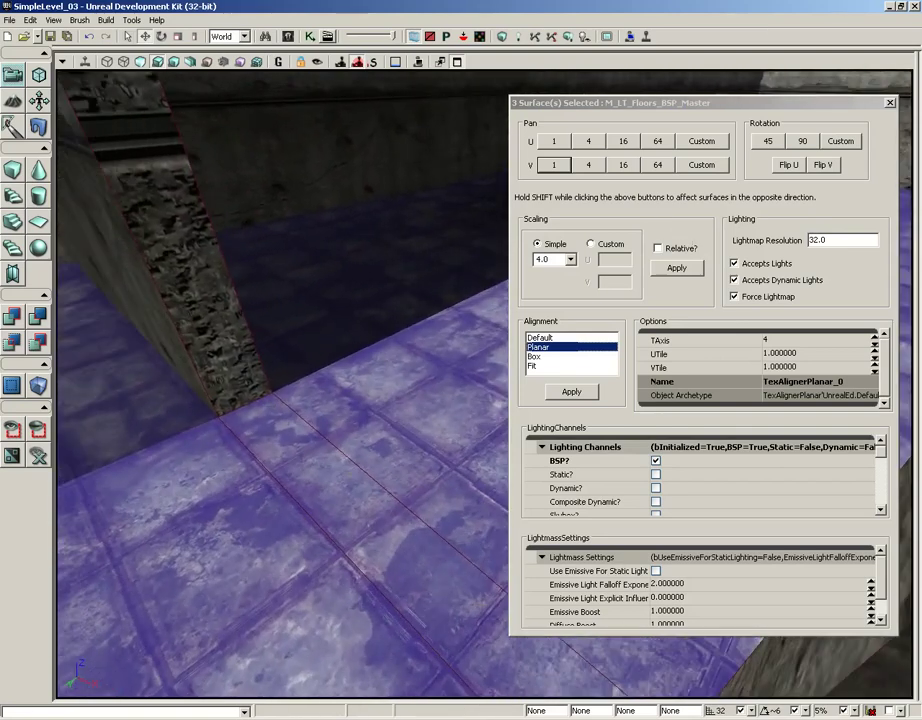
left_click(570, 259)
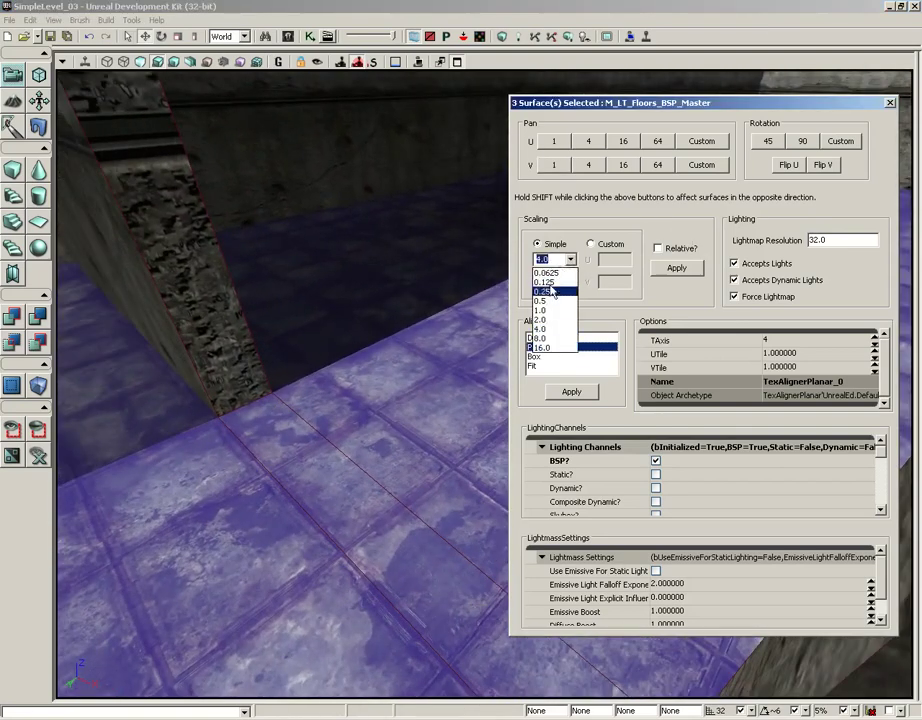
left_click(548, 300)
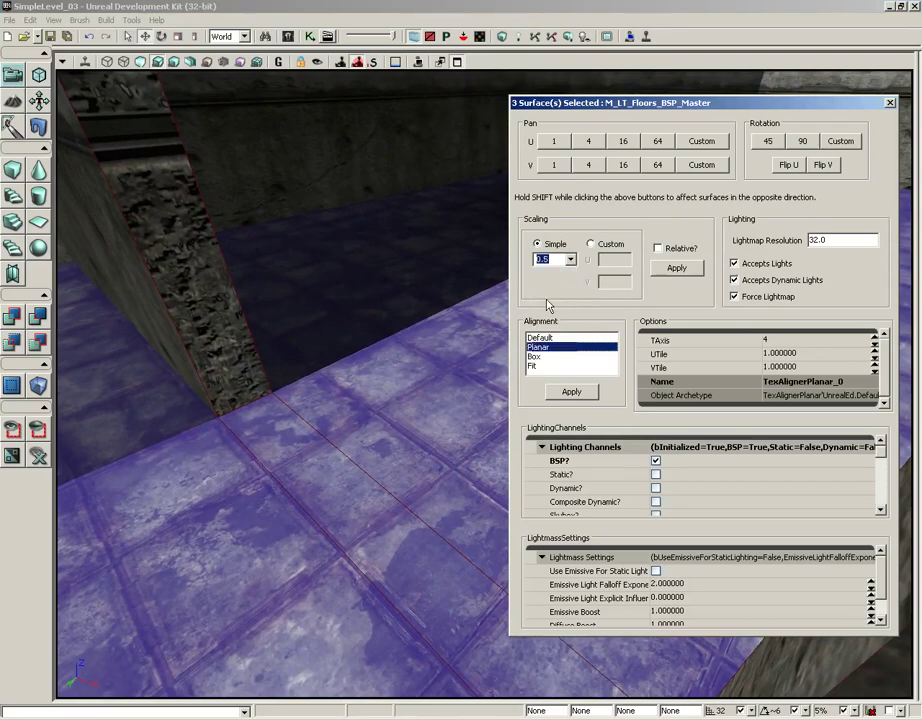
left_click(677, 267)
left_click_drag(380, 354, 343, 325)
right_click_drag(343, 325, 350, 318)
left_click_drag(350, 318, 550, 190)
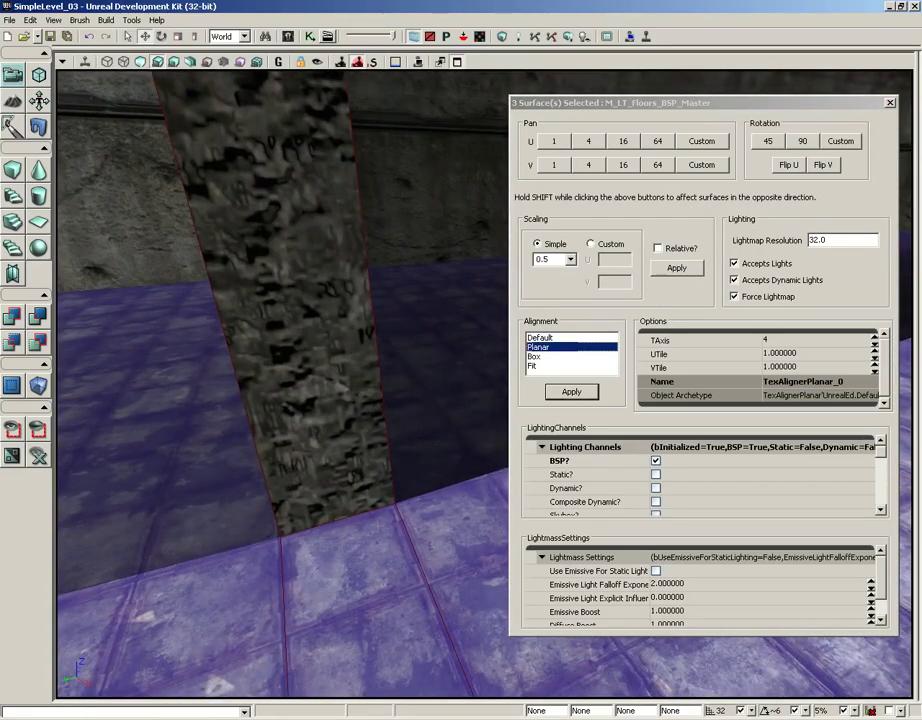
Select the room's tiled ceiling, try a simple scaling of 0.5 on its texture, and deselect it to check the tiles.
mouse_move(279, 537)
right_mouse_down()
mouse_move(262, 458)
mouse_move(281, 546)
right_mouse_up()
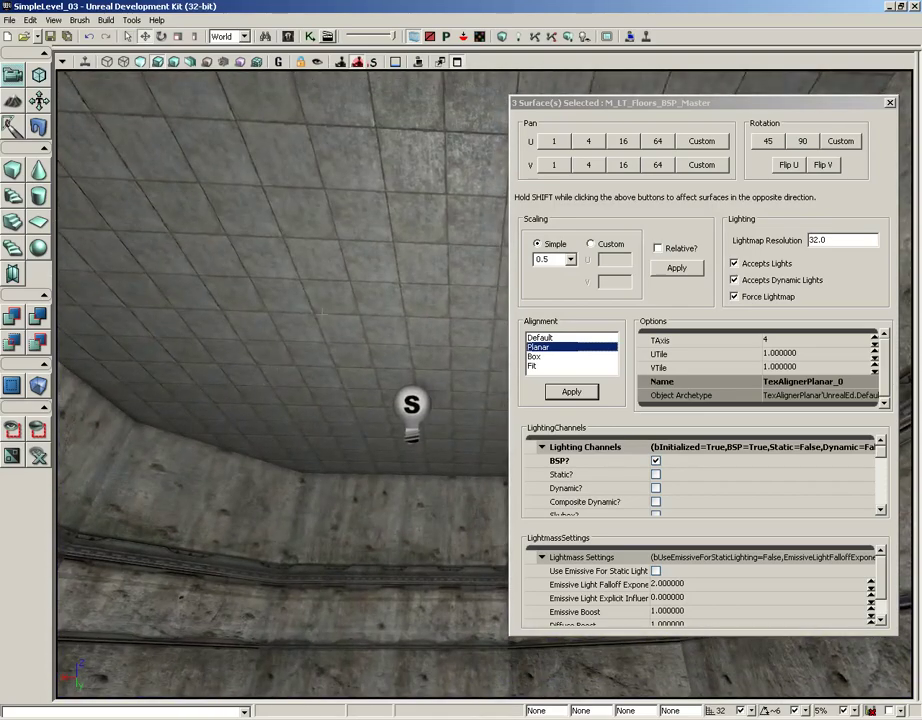
left_click(300, 270)
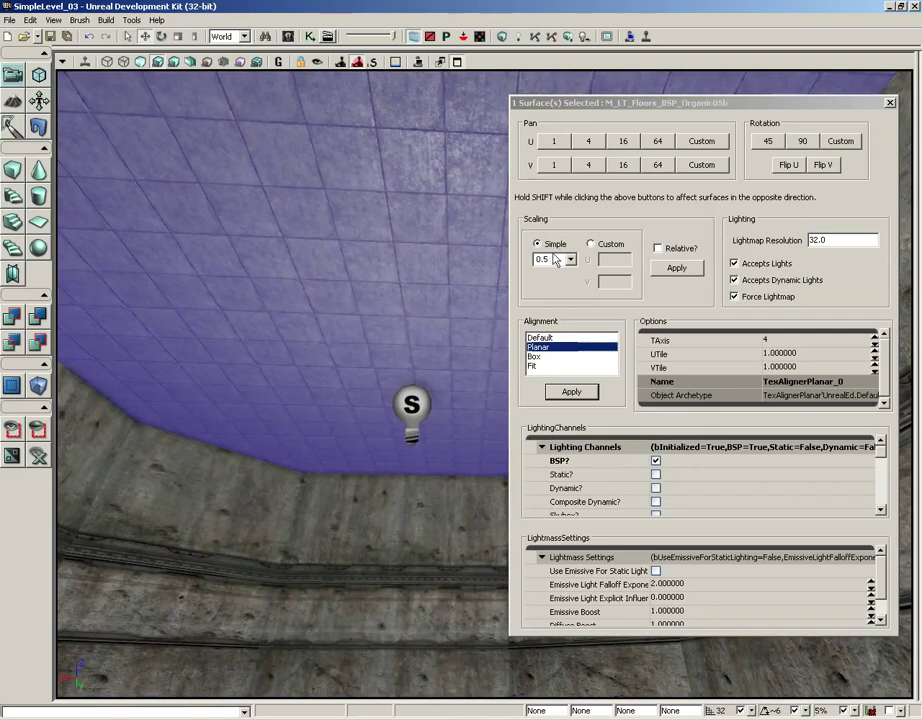
left_click(679, 268)
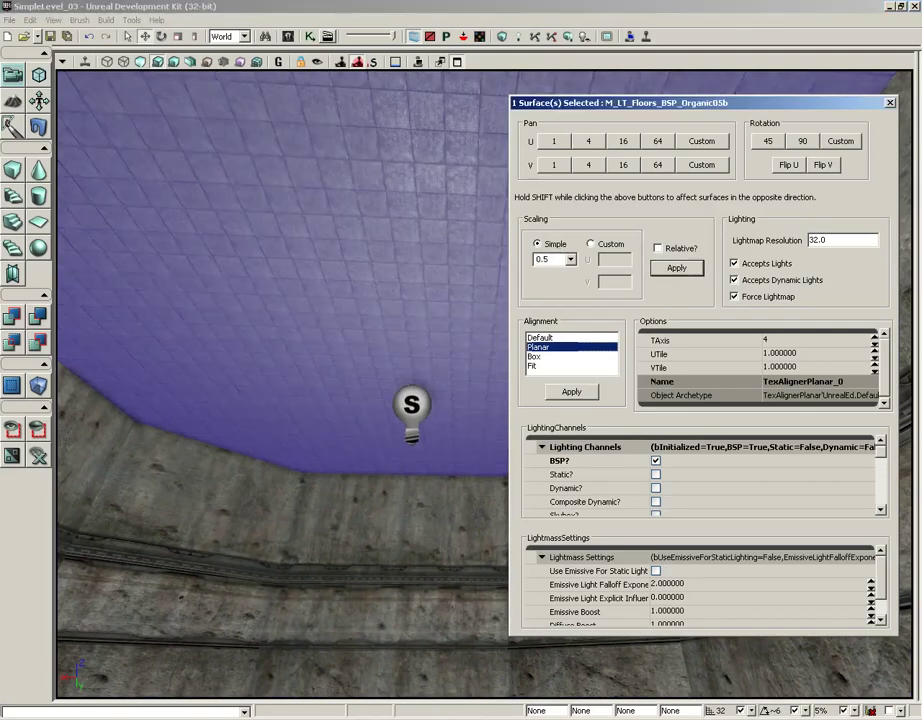
right_click_drag(334, 204, 344, 186)
left_click(297, 258)
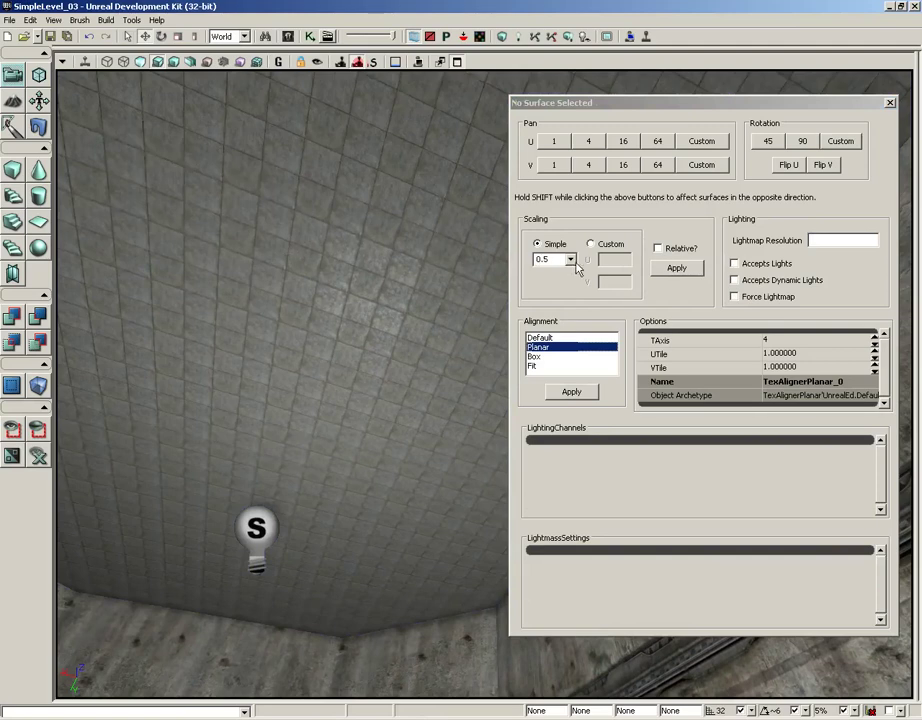
Undo the ceiling's deselection and apply a simple scaling of 1.0 to its texture.
key("ctrl+z")
left_click(571, 259)
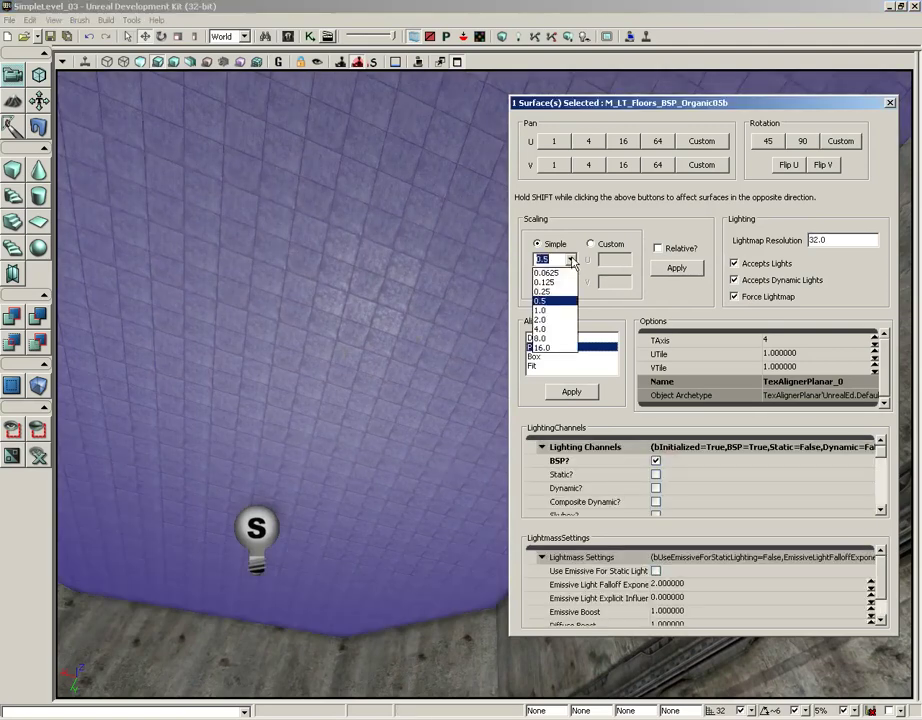
left_click(540, 310)
left_click(677, 268)
Select the grate surface at the far end of the dark ribbed shaft and apply a simple scaling of 2.0.
right_click_drag(390, 300, 500, 306)
left_click_drag(480, 345, 699, 340)
right_click_drag(699, 340, 312, 241)
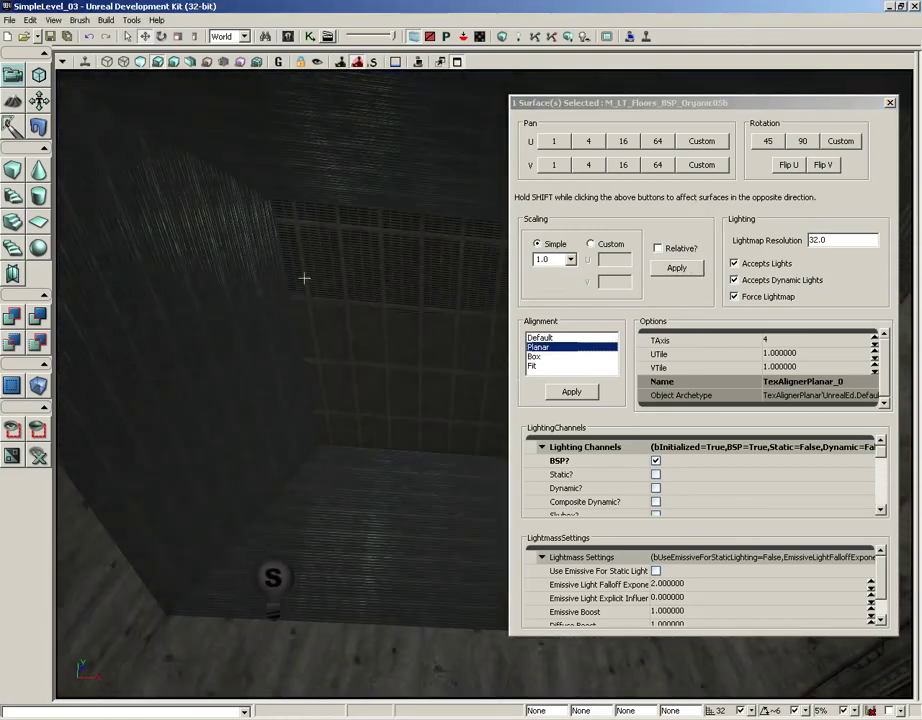
mouse_move(317, 444)
left_mouse_down()
mouse_move(321, 420)
mouse_move(321, 449)
left_mouse_up()
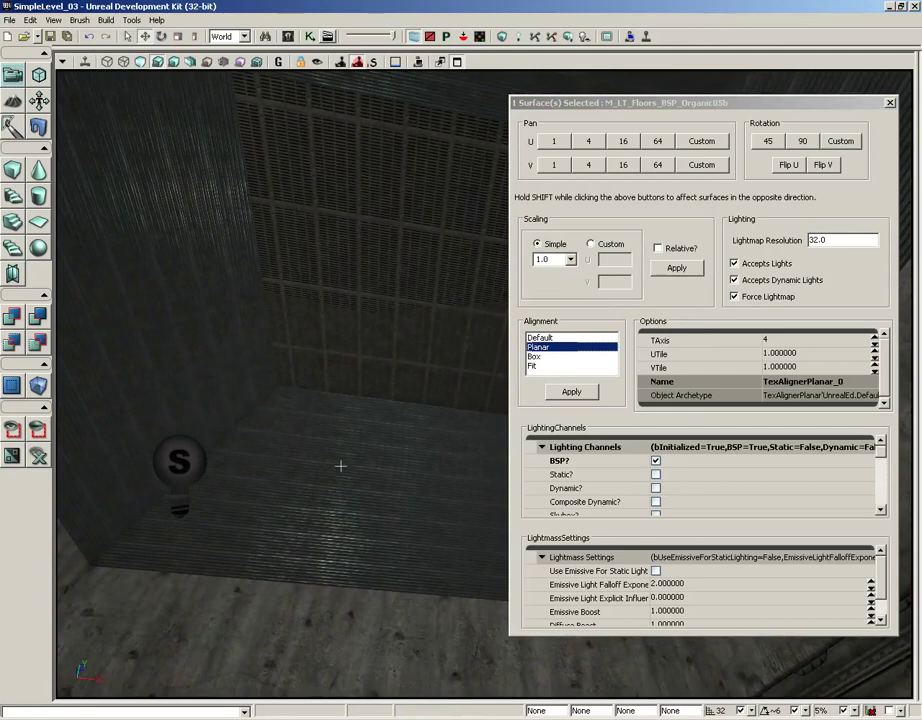
right_click_drag(340, 465, 366, 405)
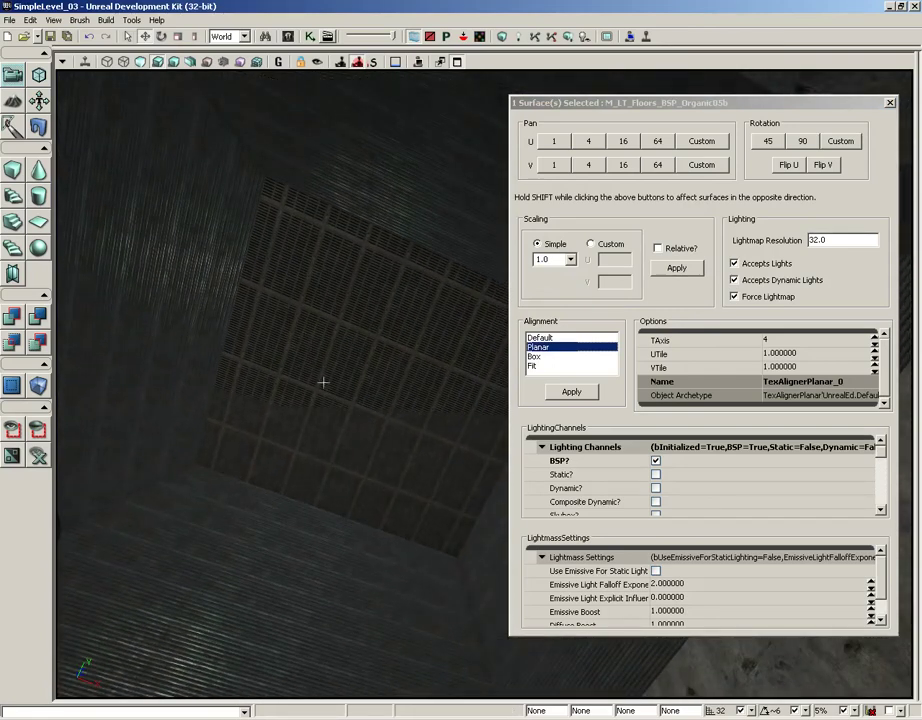
left_click(347, 405)
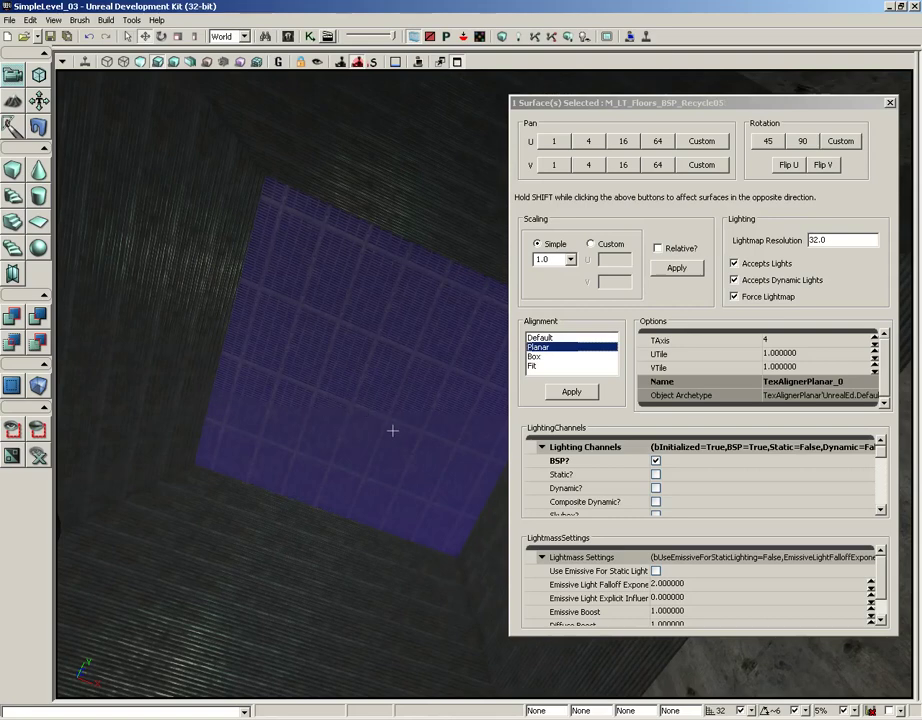
left_click(571, 260)
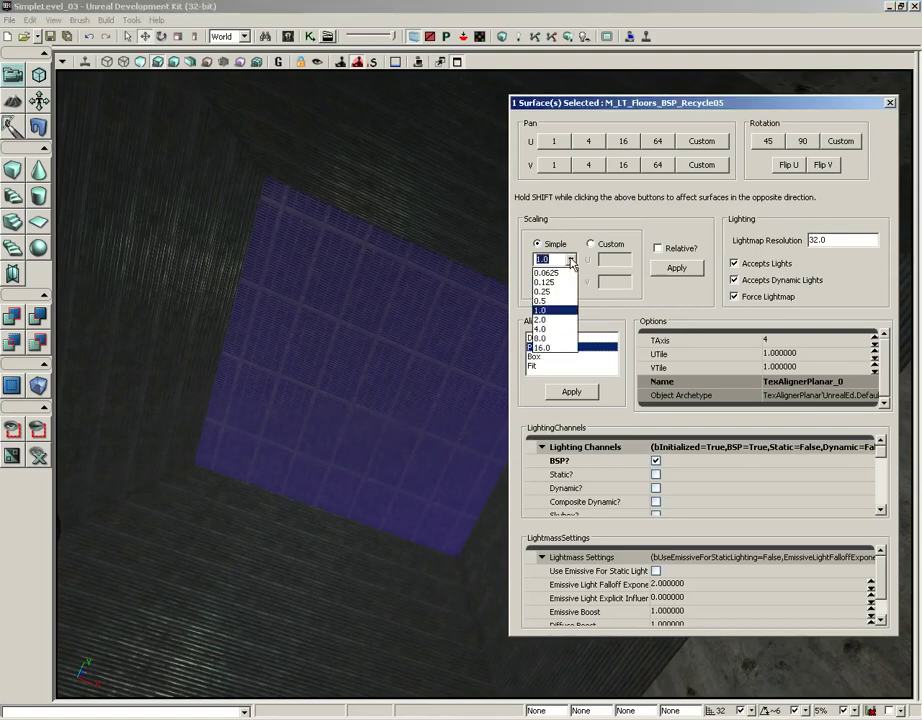
left_click(556, 321)
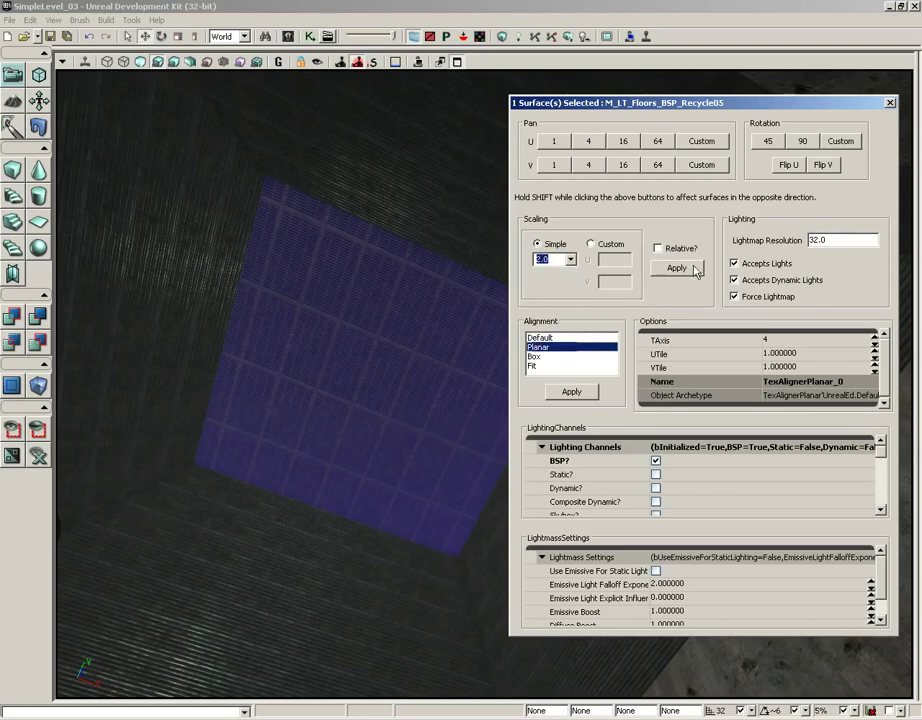
left_click(686, 270)
Pan the grate texture along U in increments of 1 to shift its long dividers across the surface.
left_click_drag(403, 399, 469, 372)
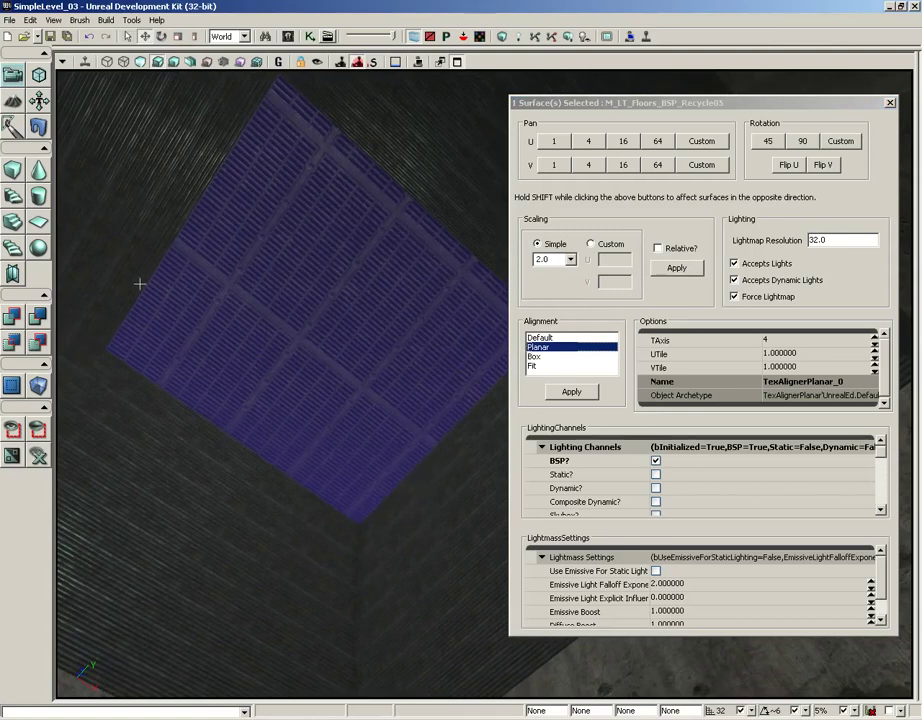
left_click(555, 142)
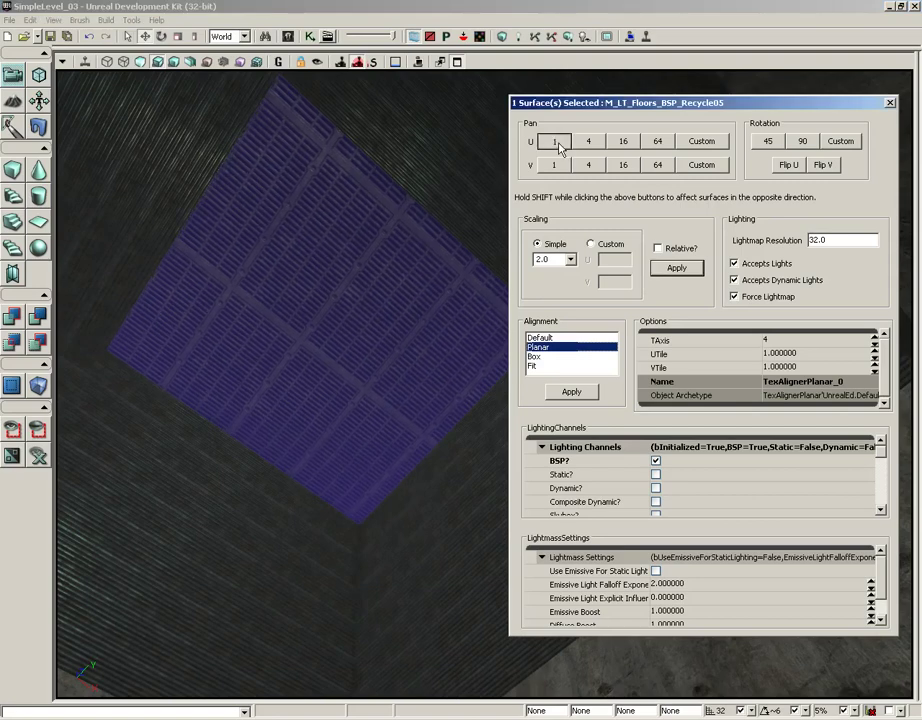
left_click(559, 146)
left_click(559, 147)
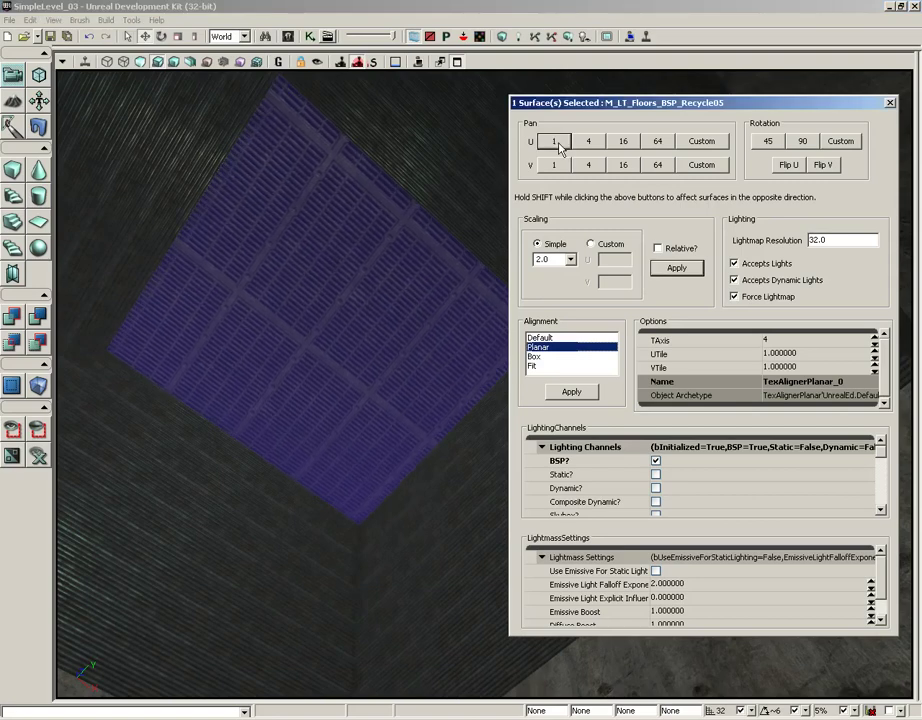
left_click(559, 147)
left_click(559, 146)
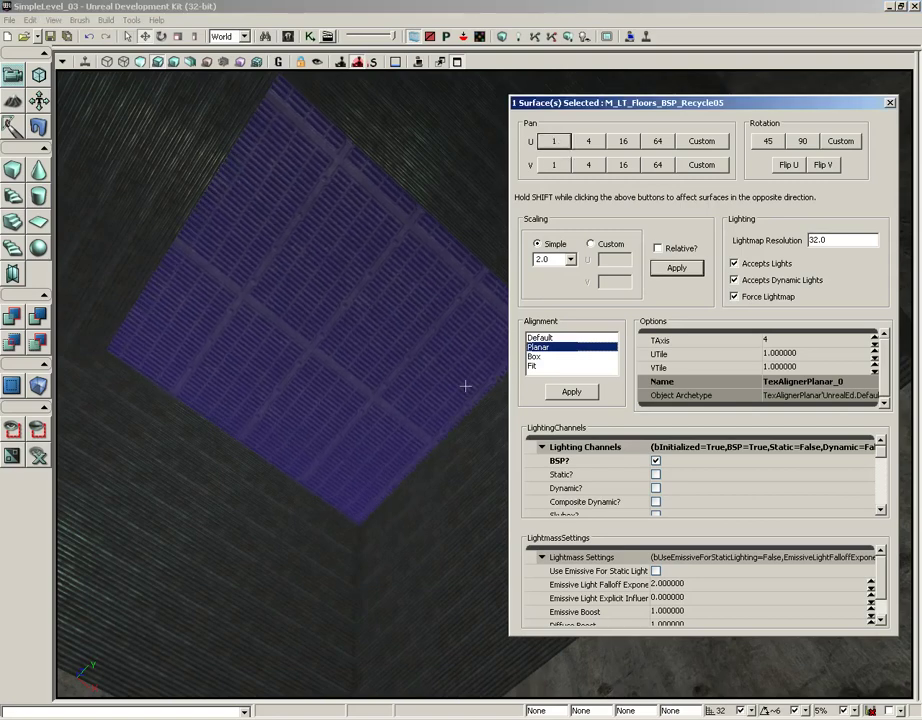
left_click(559, 146)
left_click(559, 149)
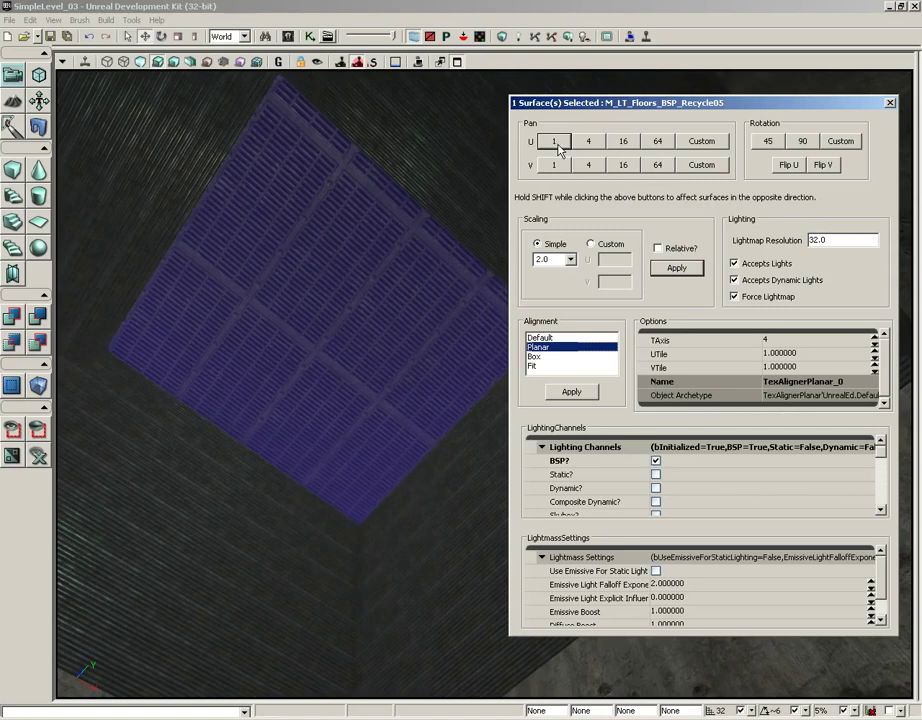
Pan the grate texture along V in increments of 1 to shift its cross dividers.
left_click(558, 168)
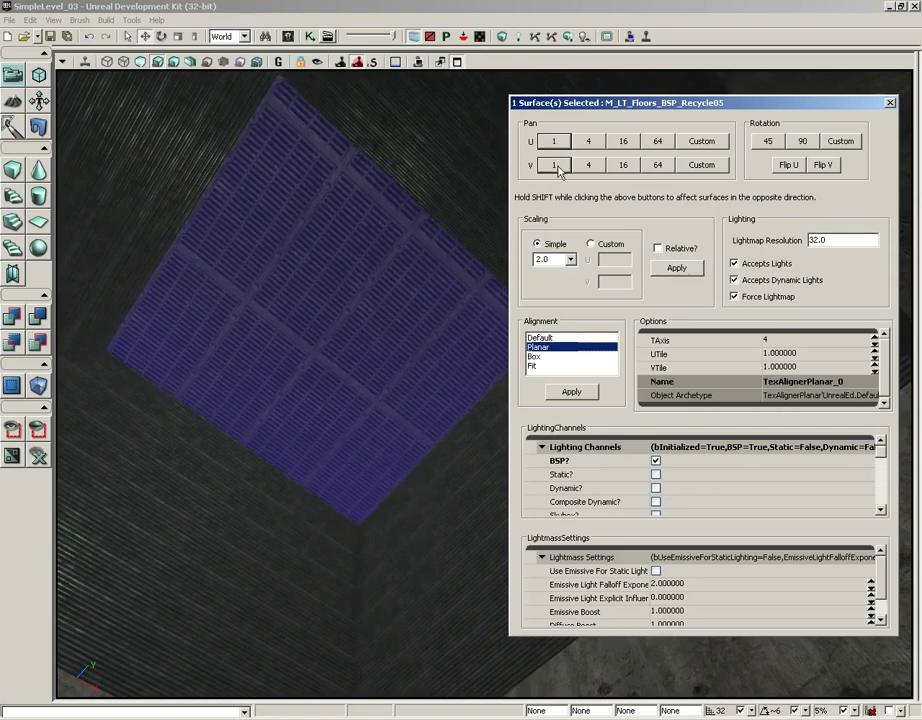
left_click(558, 168)
left_click(558, 168)
left_click(558, 168)
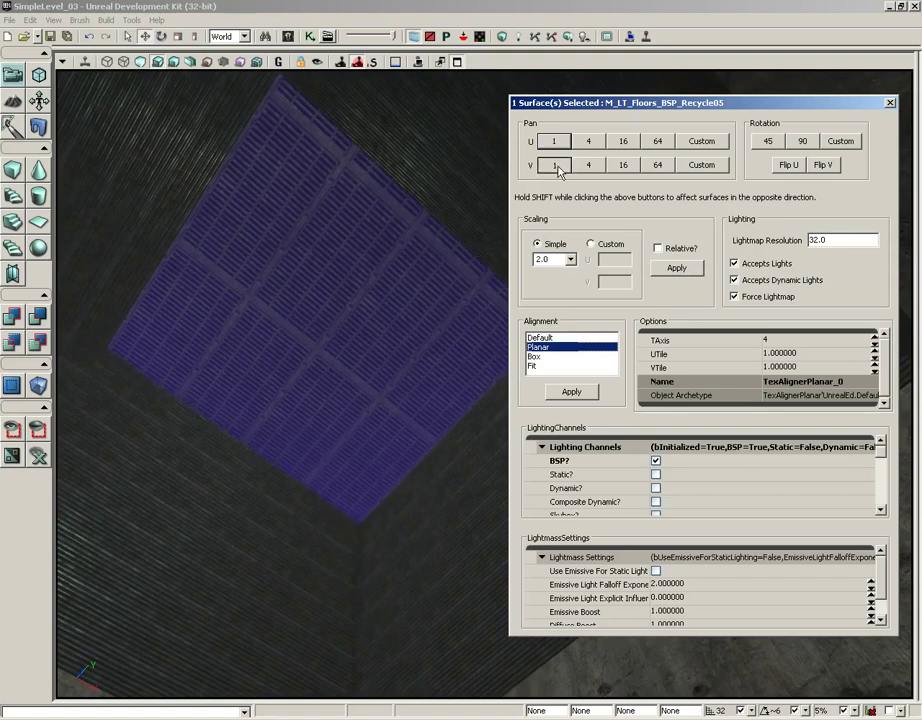
Continue panning the grate texture along V in increments of 1 to center its cross divider, and deselect the grate.
left_click(558, 168)
left_click(558, 168)
left_click(558, 168)
left_click(558, 168)
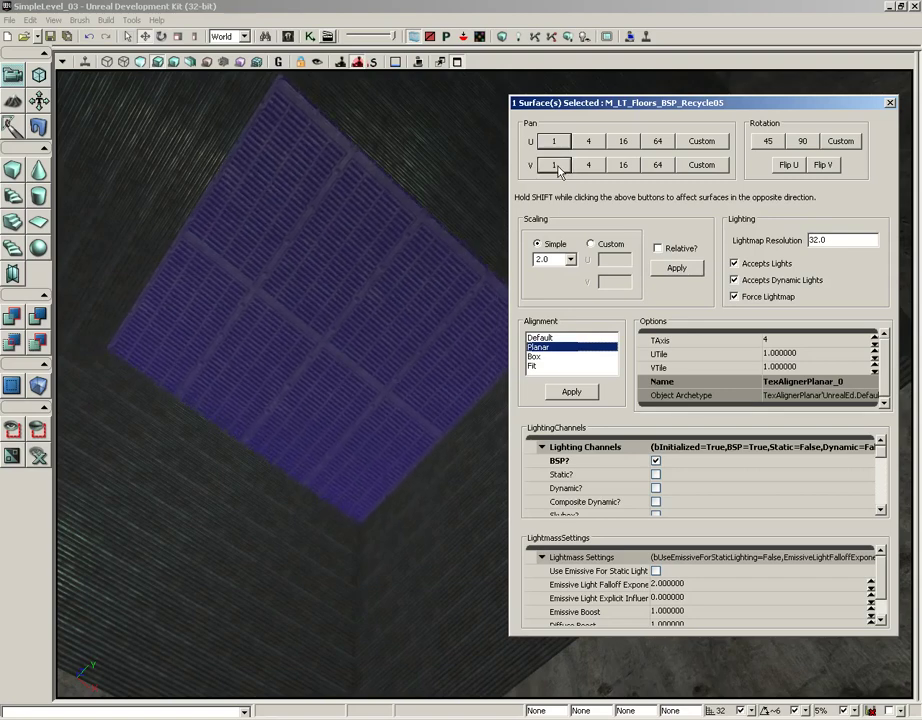
left_click(558, 168)
left_click(558, 168)
left_click(558, 168)
left_click(558, 168)
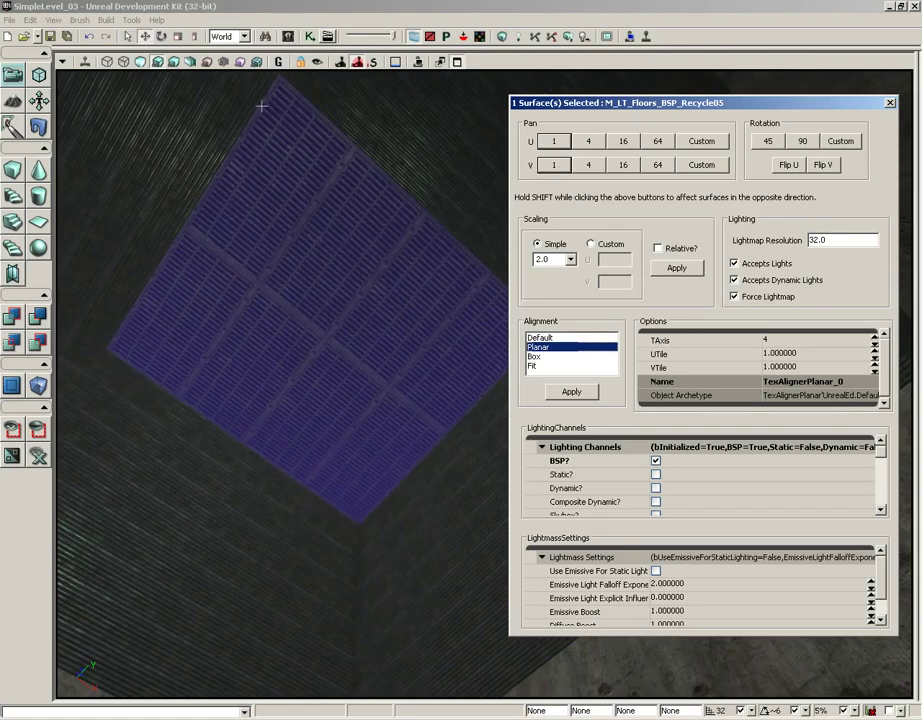
key("Escape")
Select all four ribbed shaft walls around the grate and apply a simple scaling of 2.0 to their textures.
left_click(268, 557)
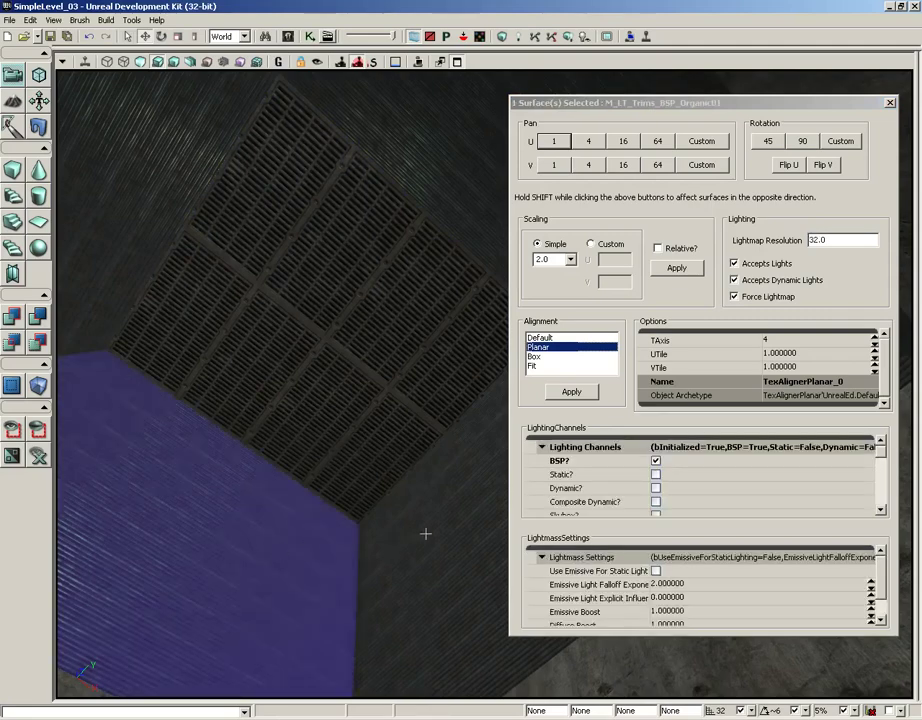
right_click_drag(425, 534, 471, 527)
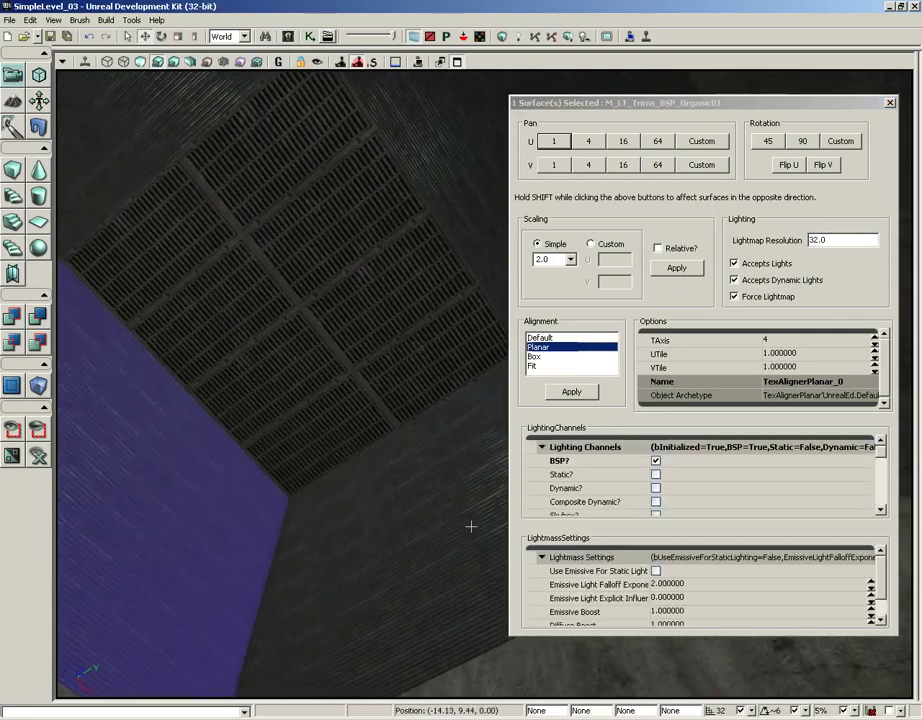
left_click(415, 515, "ctrl")
left_click(498, 200, "ctrl")
left_click(162, 130, "ctrl")
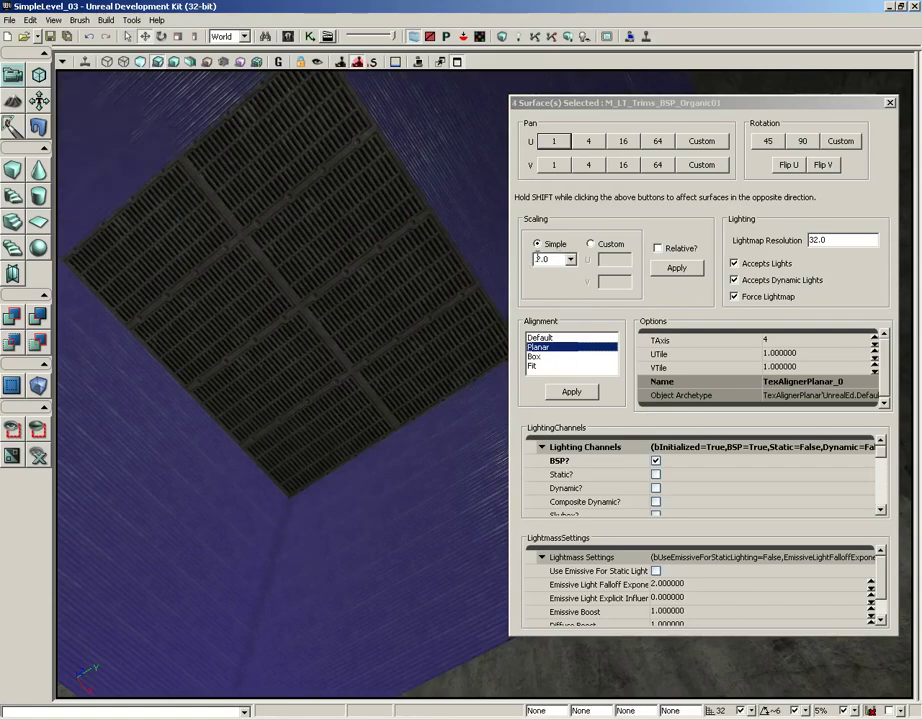
left_click(677, 275)
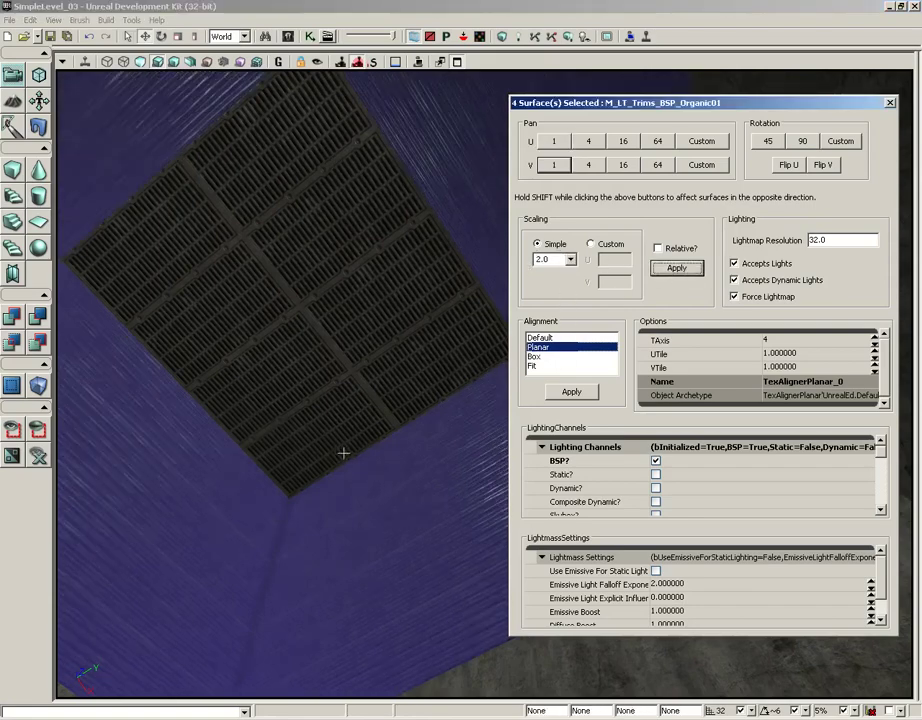
Close the surface properties, deselect the shaft walls, and review the textures in the shaft and the main room.
right_click_drag(344, 453, 206, 447)
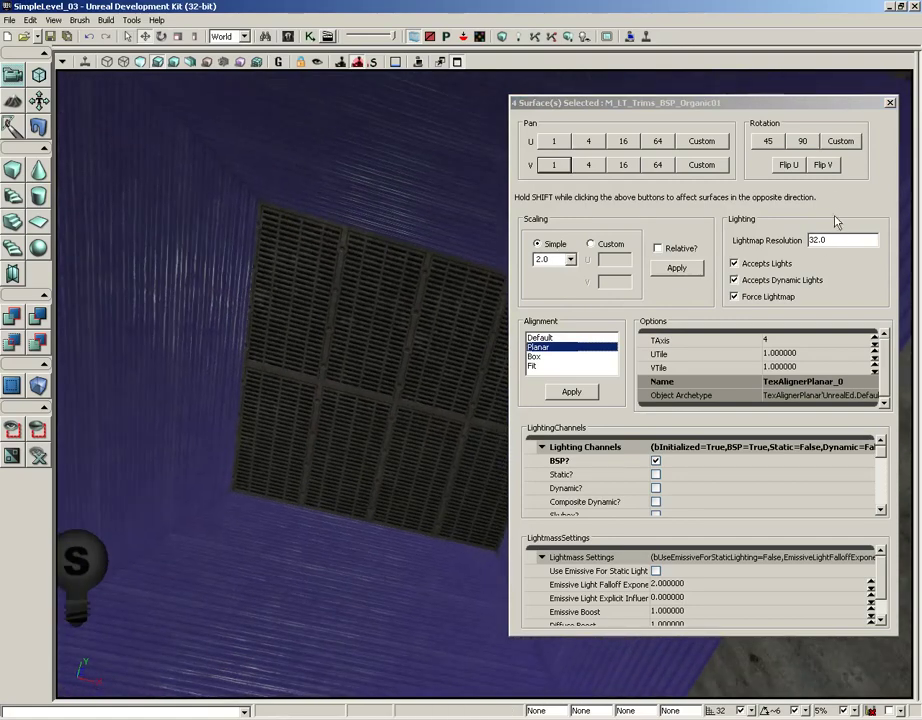
left_click_drag(716, 109, 644, 110)
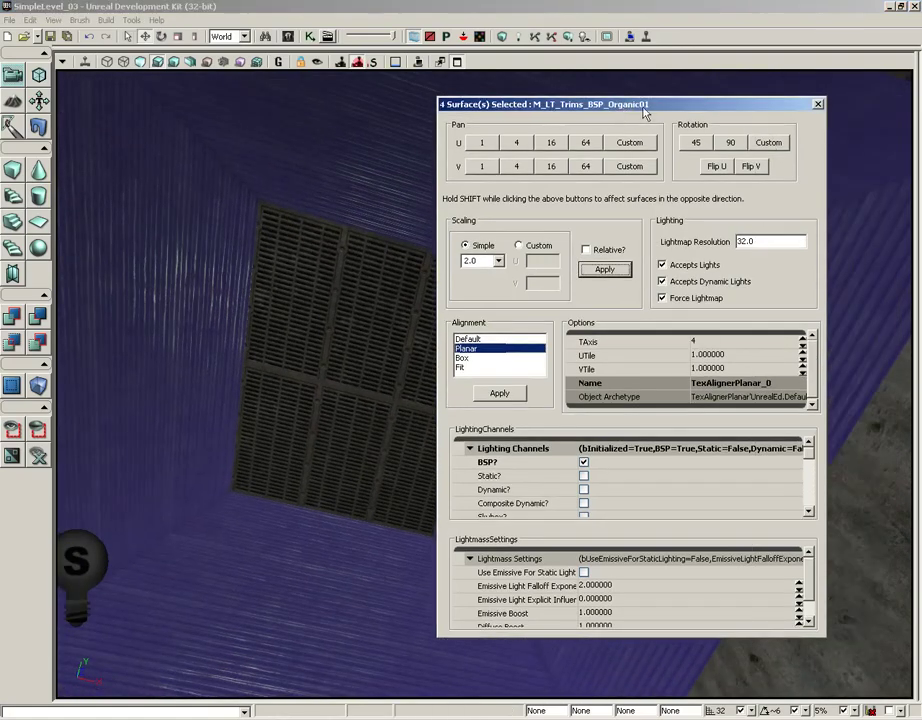
left_click(819, 104)
right_click_drag(627, 382, 648, 409)
key("Escape")
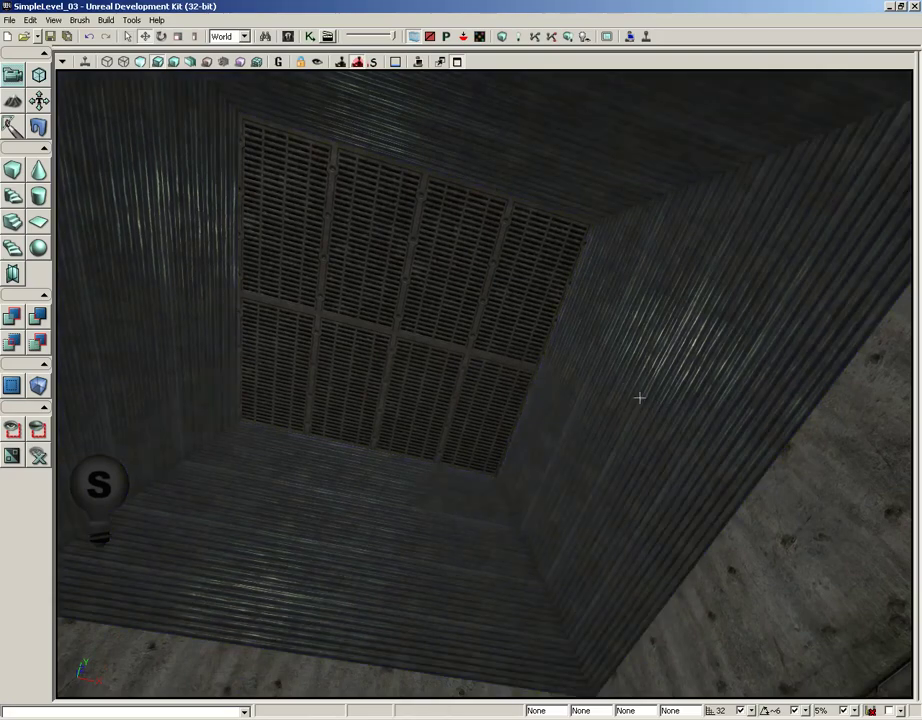
right_click_drag(597, 370, 288, 405)
left_click_drag(288, 405, 625, 395)
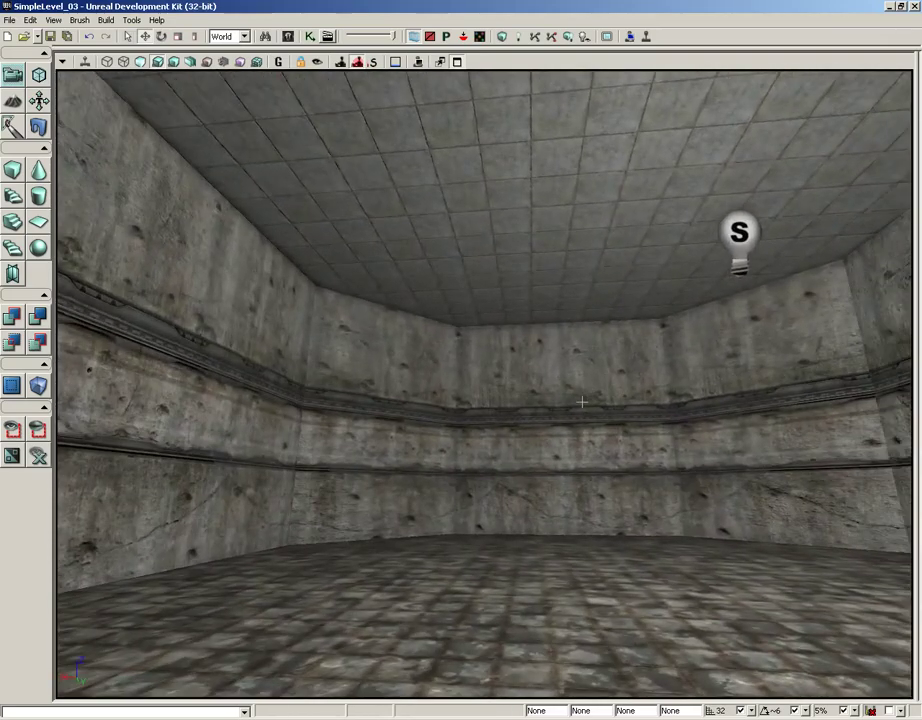